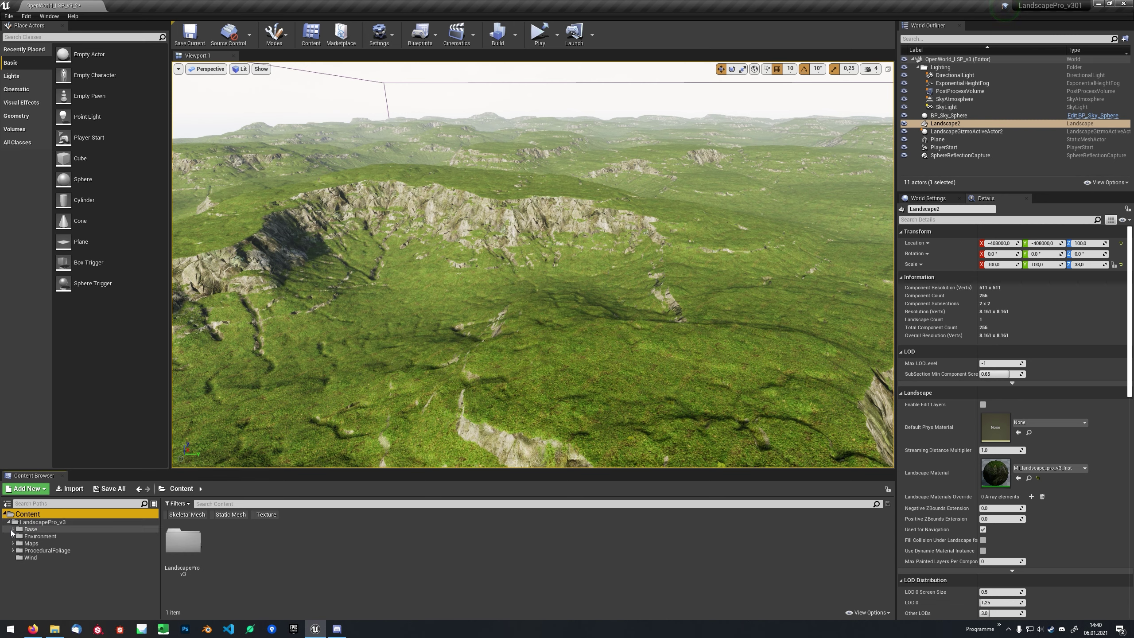
# Step: Browse to LandscapePro_v3 > Environment > Landscape and select the M_landscape_pro_v3 material
pyautogui.click(13, 536)
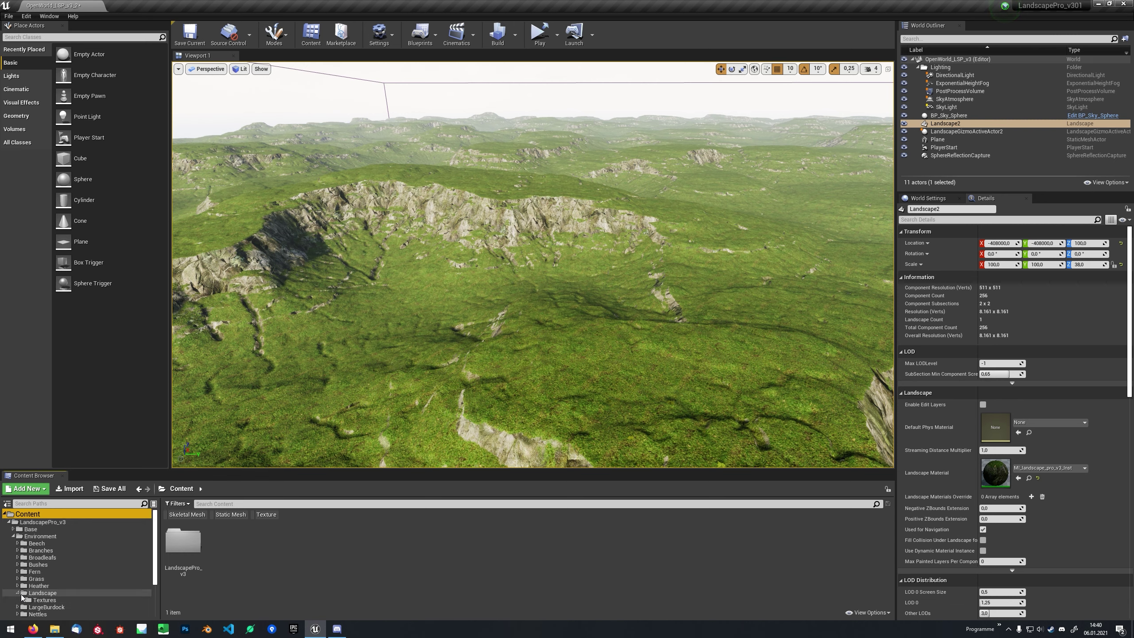
pyautogui.click(40, 594)
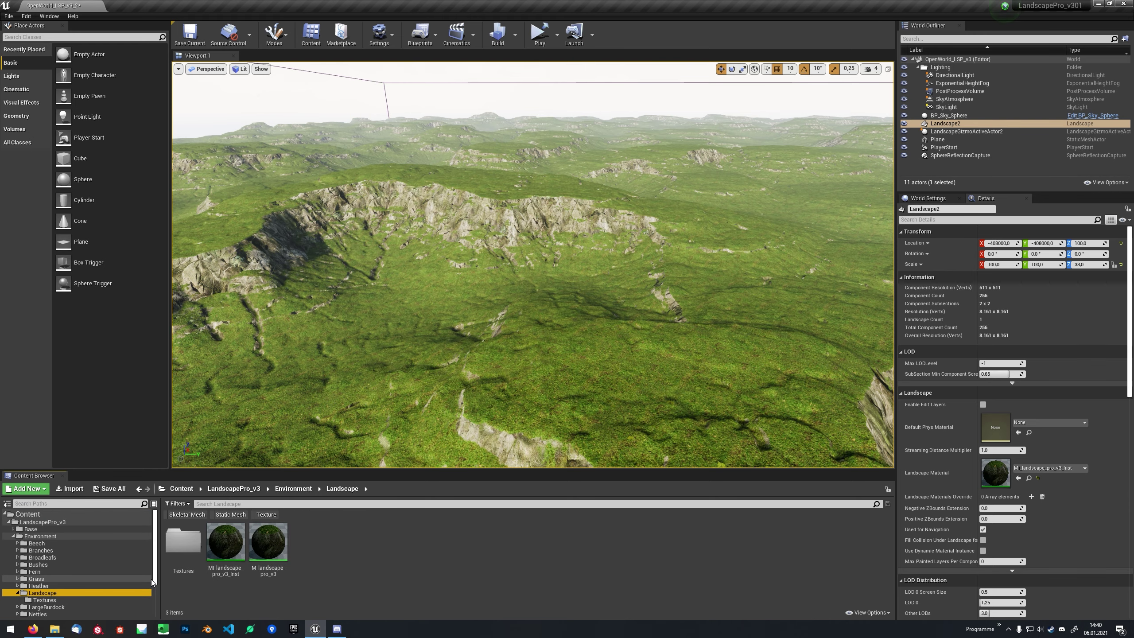
pyautogui.click(273, 559)
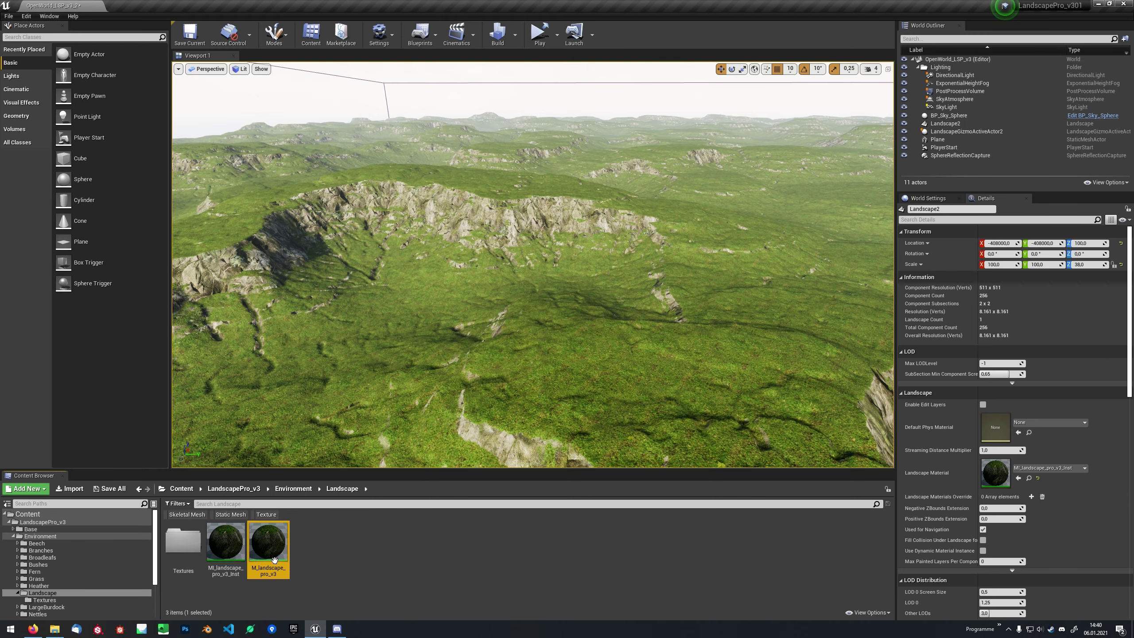
# Step: Open M_landscape_pro_v3 in the Material Editor and bring the Layer groups into view
pyautogui.doubleClick(273, 558)
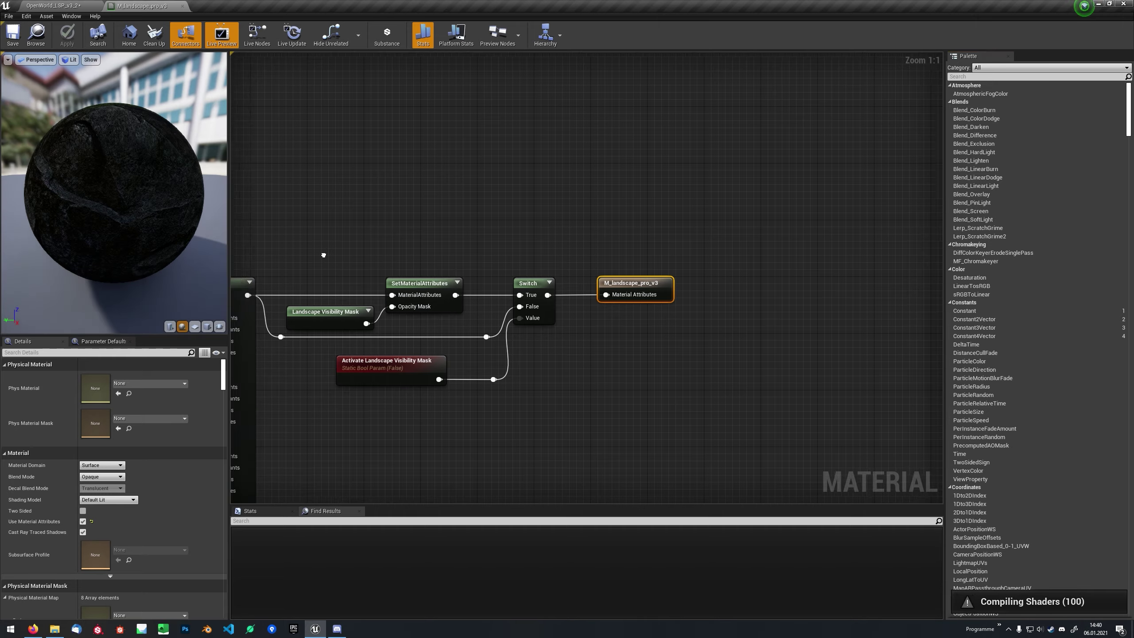
pyautogui.scroll(-10, 688, 261)
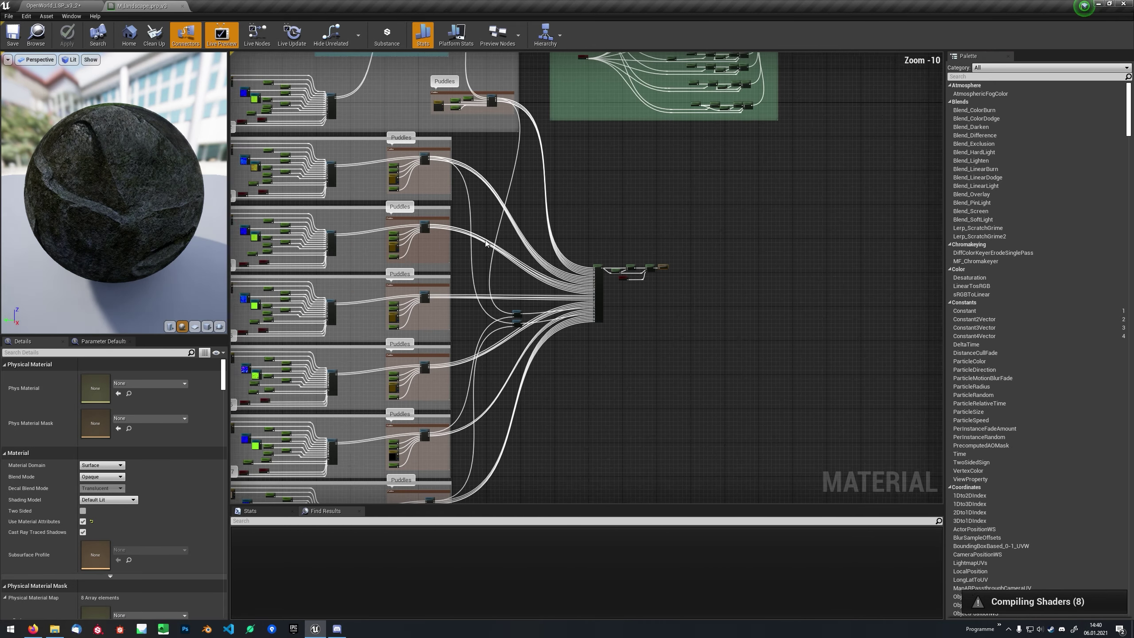
pyautogui.moveTo(485, 243); pyautogui.dragTo(613, 266, button='right')
pyautogui.scroll(-2, 618, 267)
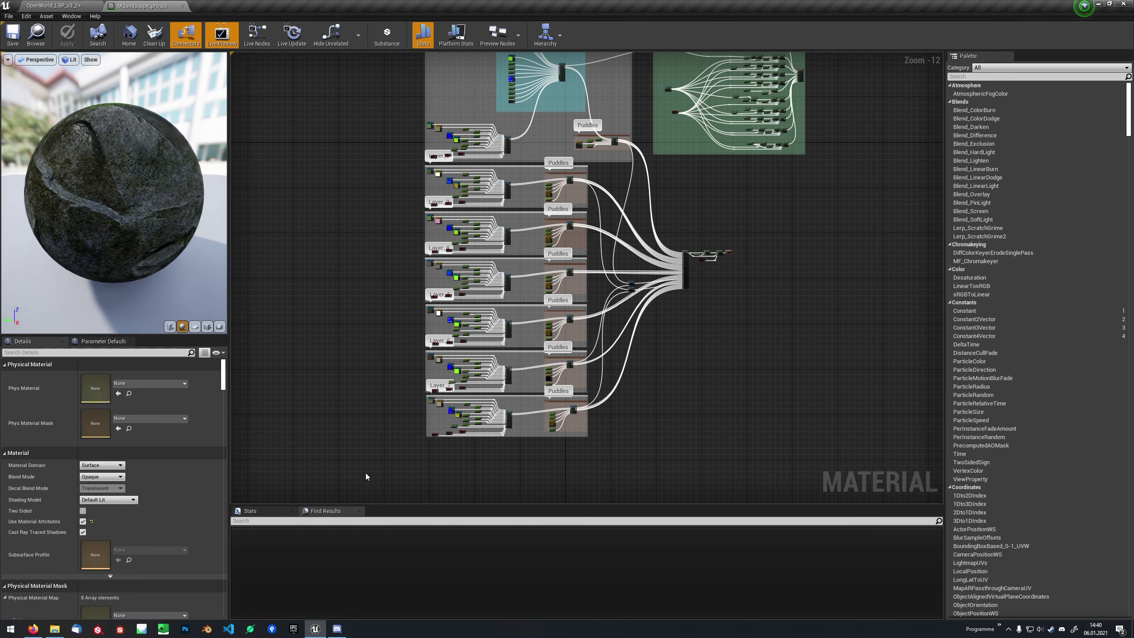
# Step: Marquee-select the Layer and Puddles node groups and move them further down
pyautogui.moveTo(394, 468)
pyautogui.mouseDown()
pyautogui.moveTo(635, 165)
pyautogui.moveTo(587, 168)
pyautogui.moveTo(579, 266)
pyautogui.mouseUp()
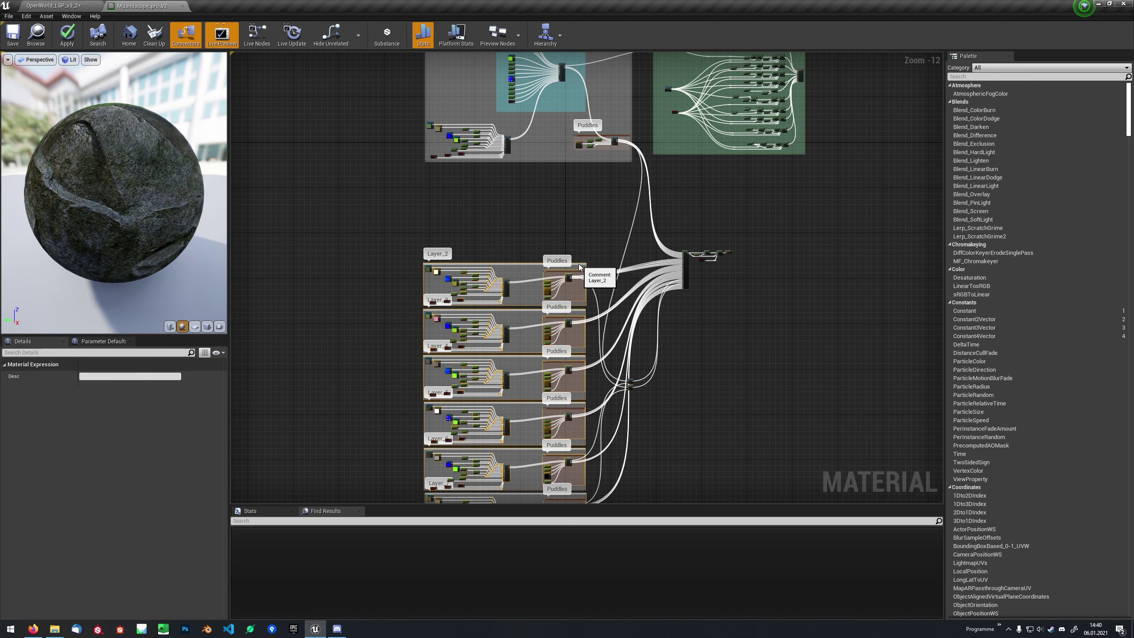
pyautogui.moveTo(579, 267); pyautogui.dragTo(580, 278)
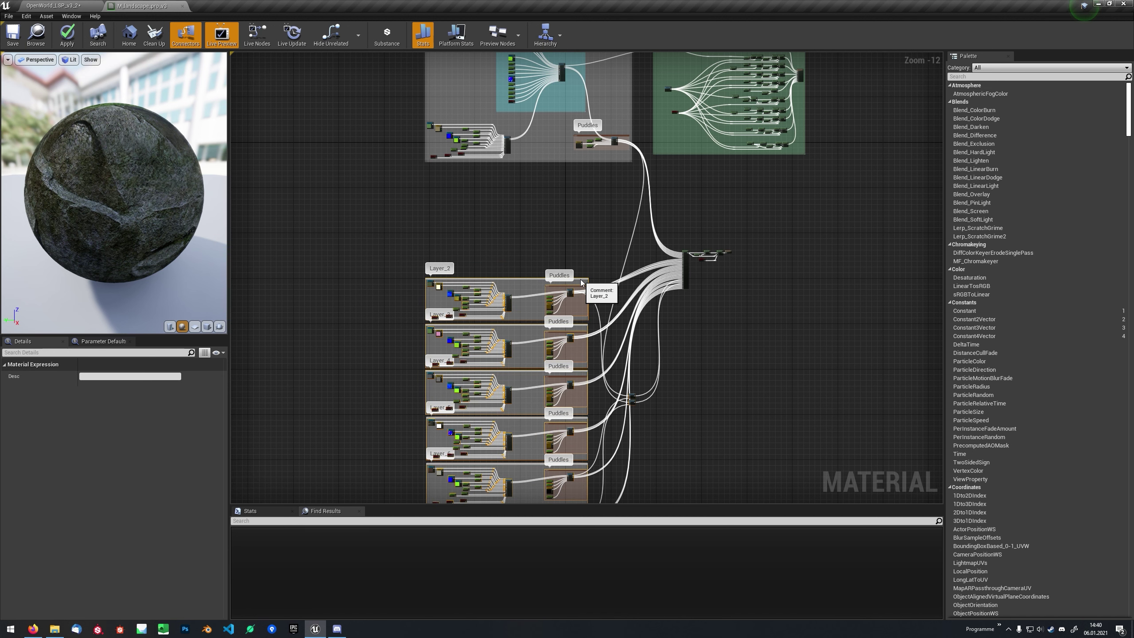
pyautogui.click(552, 261)
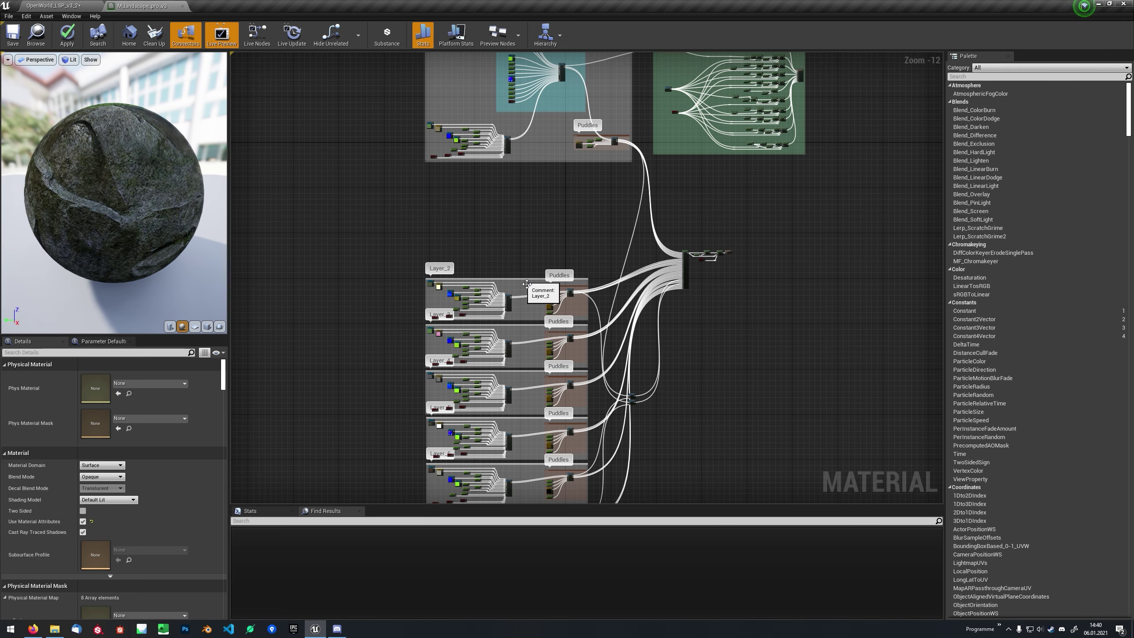
# Step: Stretch the Layer_2 comment box's top edge upward
pyautogui.scroll(1, 527, 284)
pyautogui.scroll(3, 527, 284)
pyautogui.moveTo(523, 282); pyautogui.dragTo(515, 63)
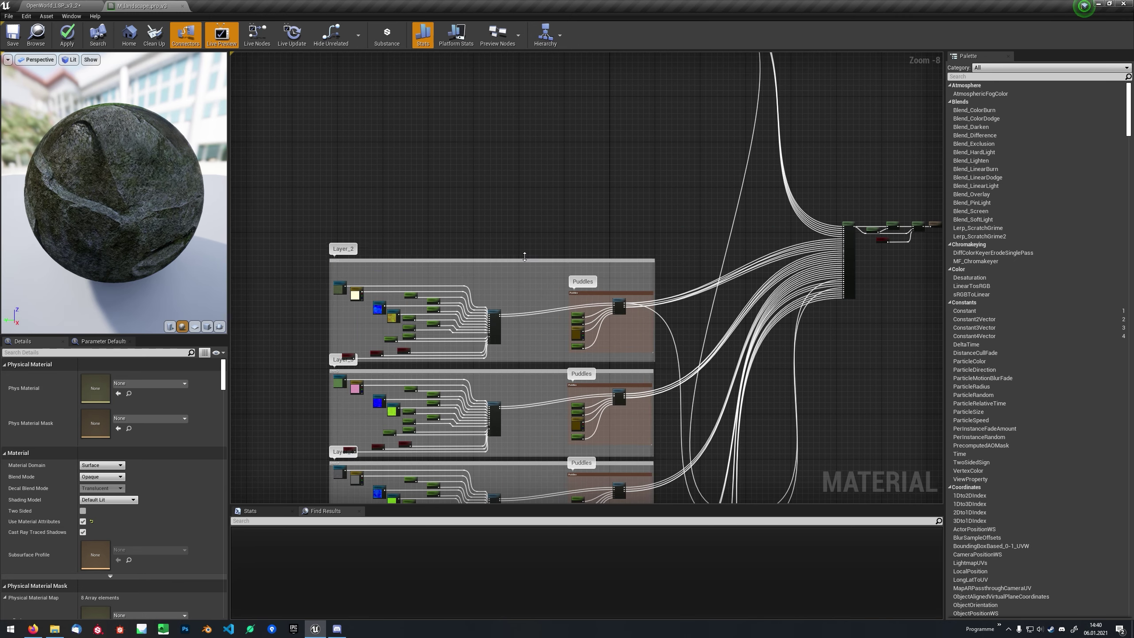
# Step: Select Layer_1's entire Triplanar Mapping group with all its nodes
pyautogui.moveTo(514, 63); pyautogui.dragTo(528, 447, button='right')
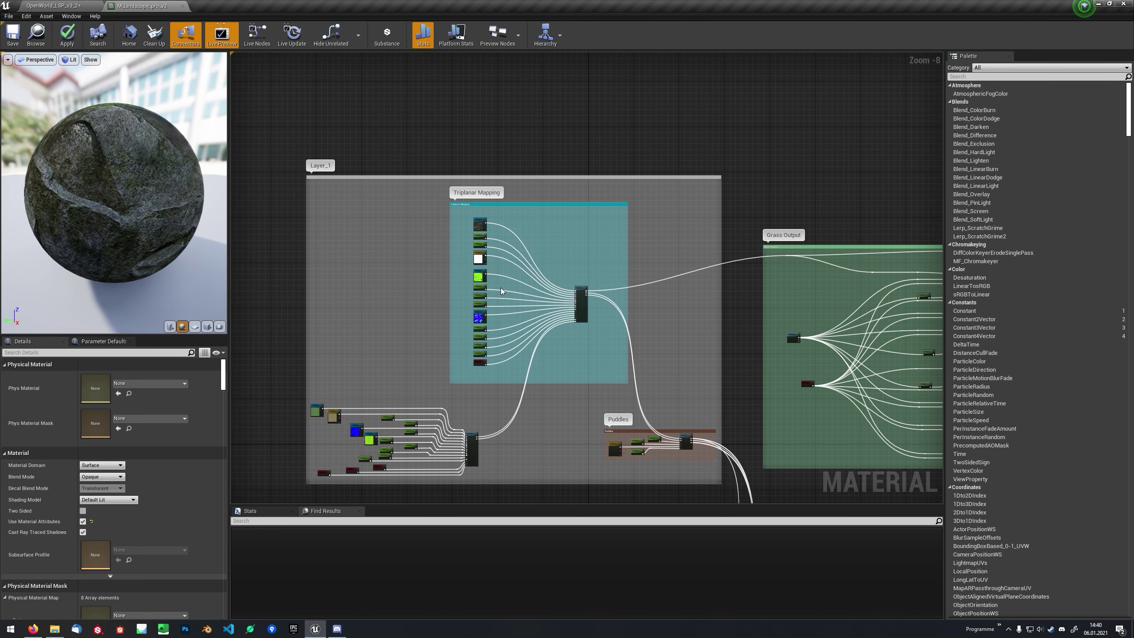
pyautogui.scroll(1, 494, 267)
pyautogui.scroll(3, 494, 267)
pyautogui.moveTo(534, 280); pyautogui.dragTo(525, 311, button='right')
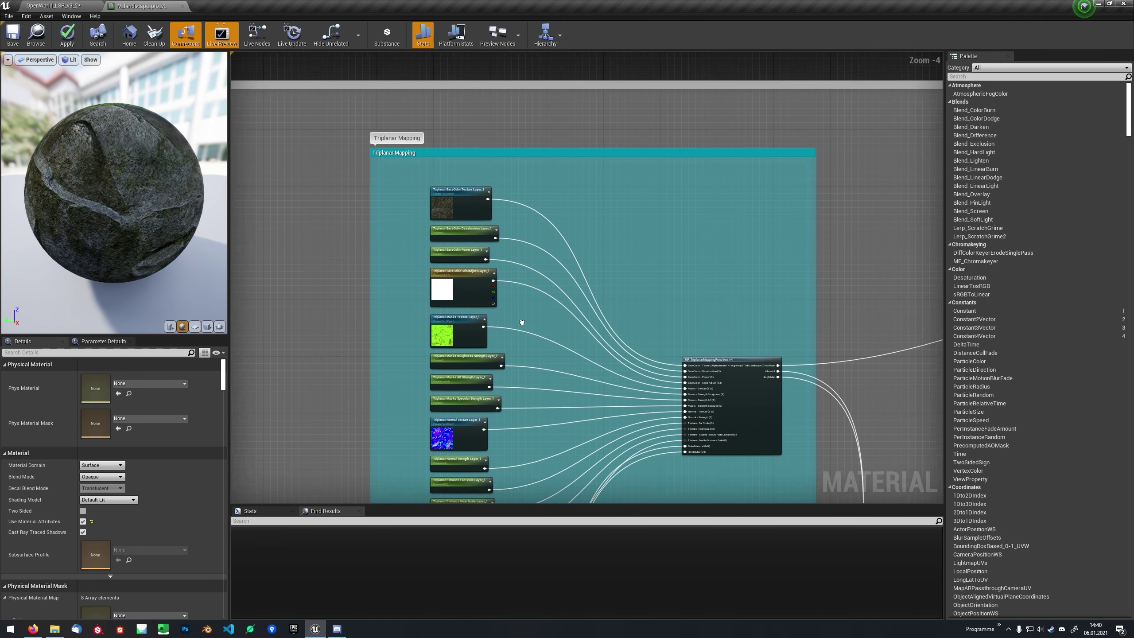
pyautogui.scroll(2, 478, 284)
pyautogui.scroll(2, 474, 283)
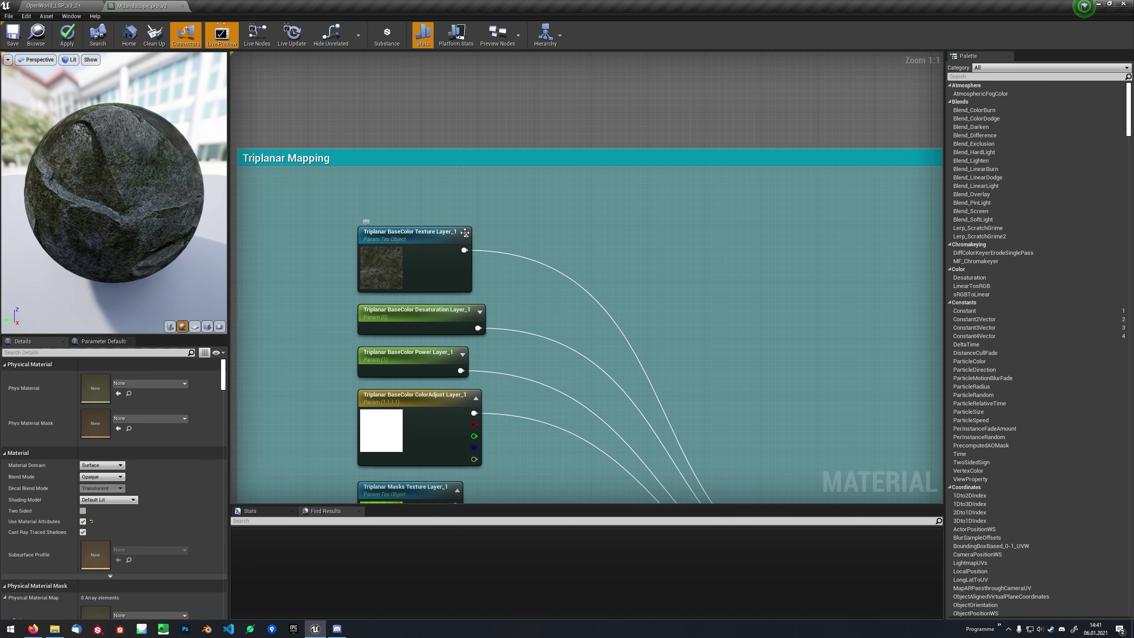
pyautogui.scroll(-3, 463, 232)
pyautogui.scroll(-2, 463, 232)
pyautogui.moveTo(458, 214); pyautogui.dragTo(445, 135, button='right')
pyautogui.scroll(-1, 454, 175)
pyautogui.moveTo(342, 66); pyautogui.dragTo(374, 102)
pyautogui.moveTo(529, 248)
pyautogui.mouseDown()
pyautogui.moveTo(686, 387)
pyautogui.moveTo(709, 422)
pyautogui.mouseUp()
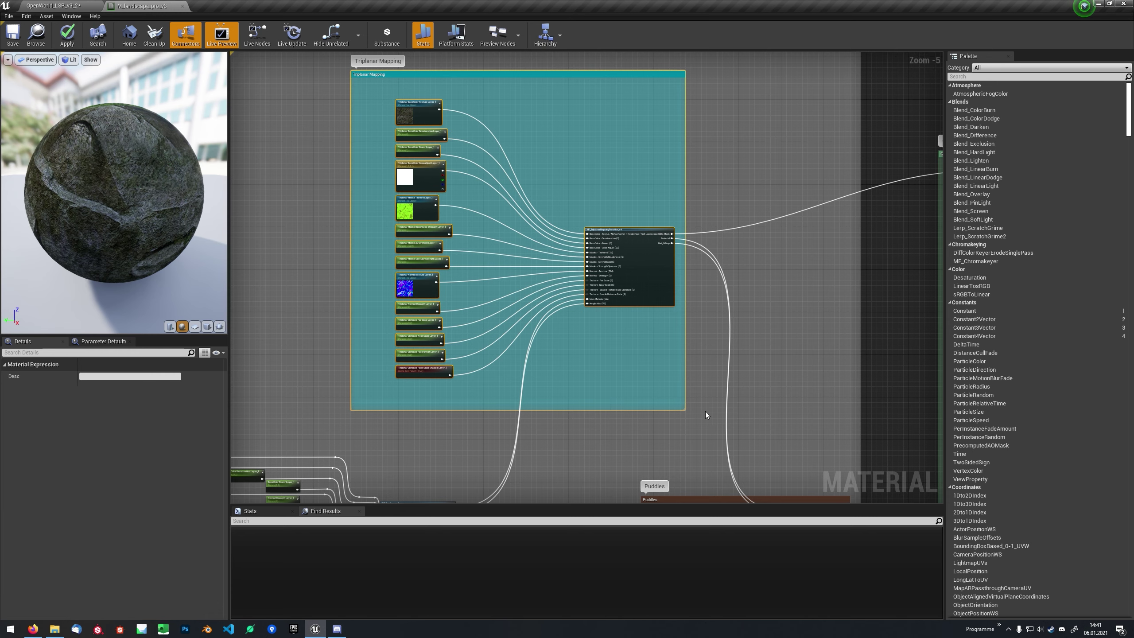
pyautogui.moveTo(633, 234); pyautogui.dragTo(610, 371, button='right')
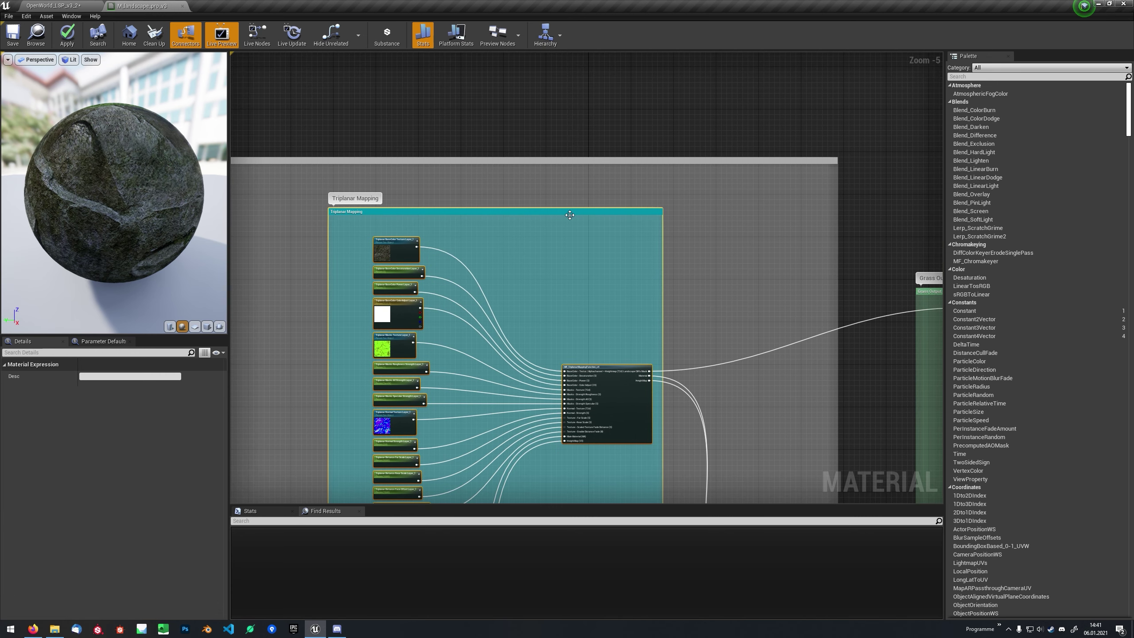
# Step: Duplicate the selected Triplanar Mapping group from its right-click menu
pyautogui.rightClick(565, 214)
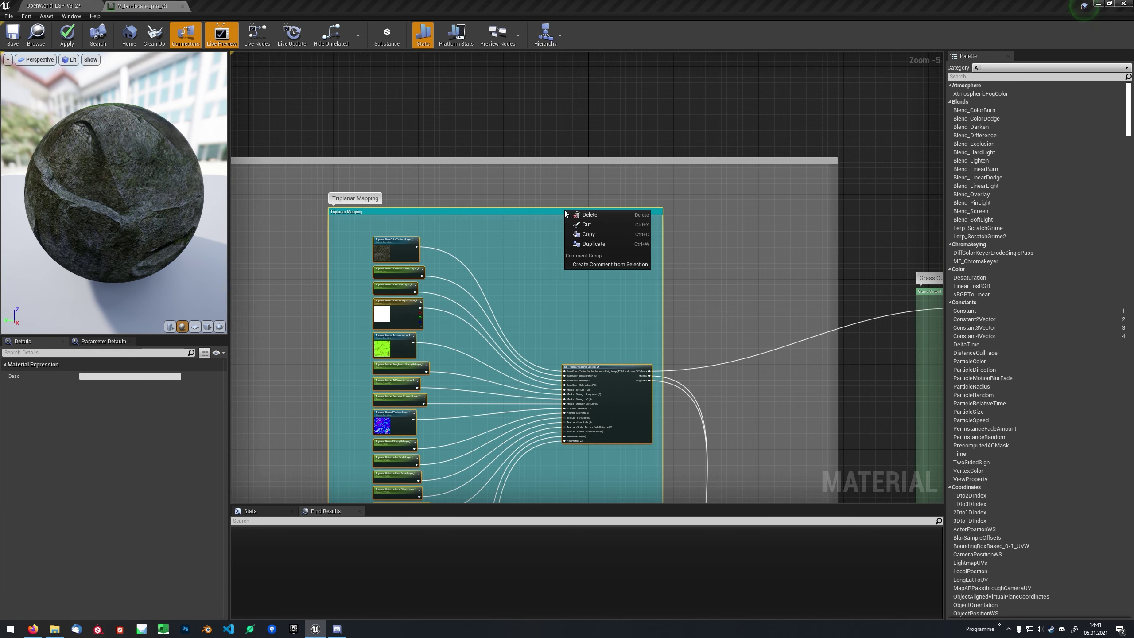
pyautogui.click(596, 245)
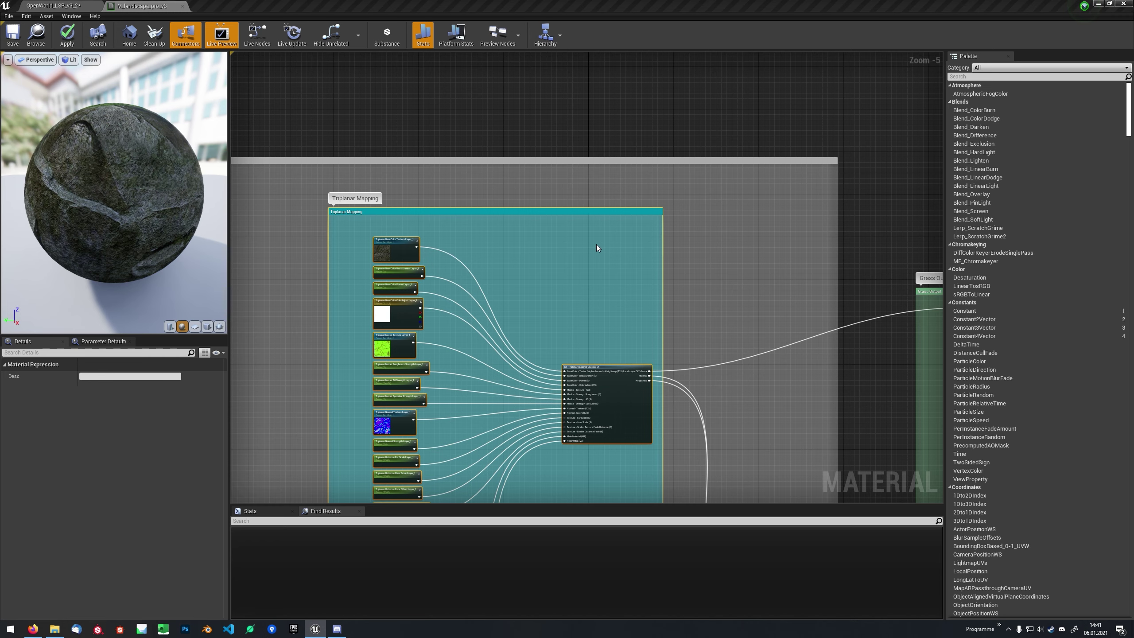
pyautogui.moveTo(601, 249); pyautogui.dragTo(578, 379, button='right')
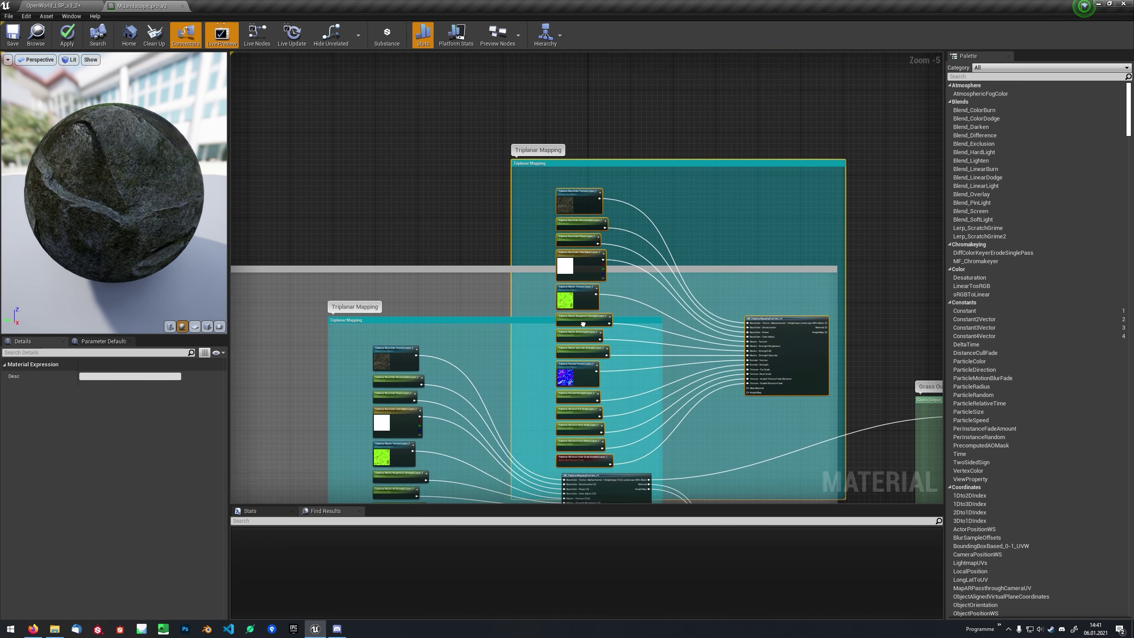
pyautogui.scroll(4, 361, 415)
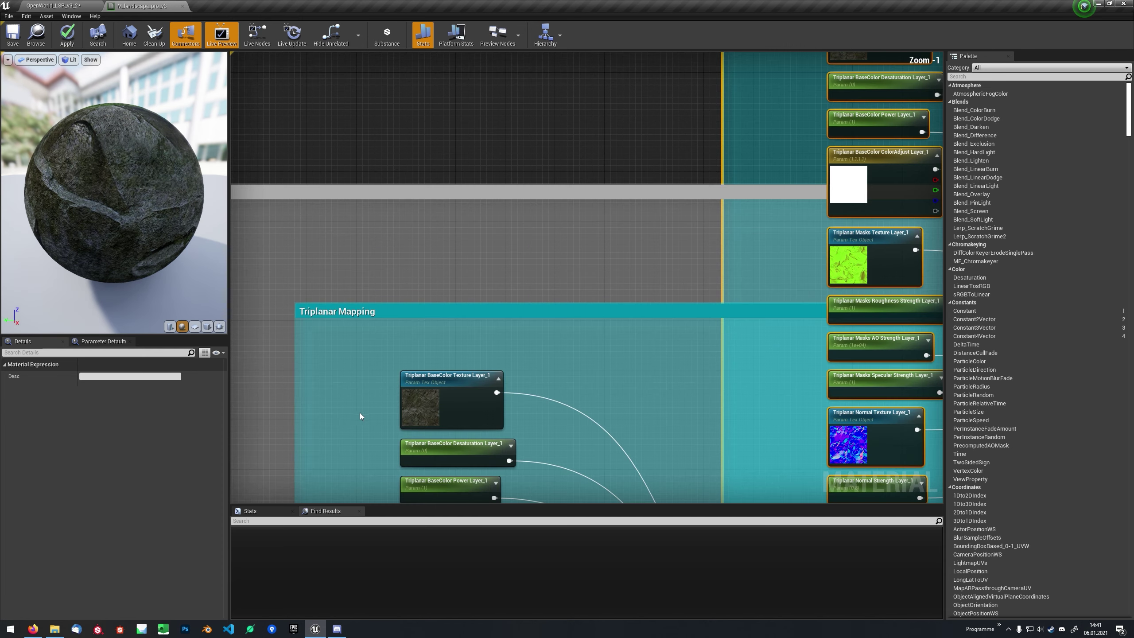
pyautogui.moveTo(696, 315); pyautogui.dragTo(456, 488, button='right')
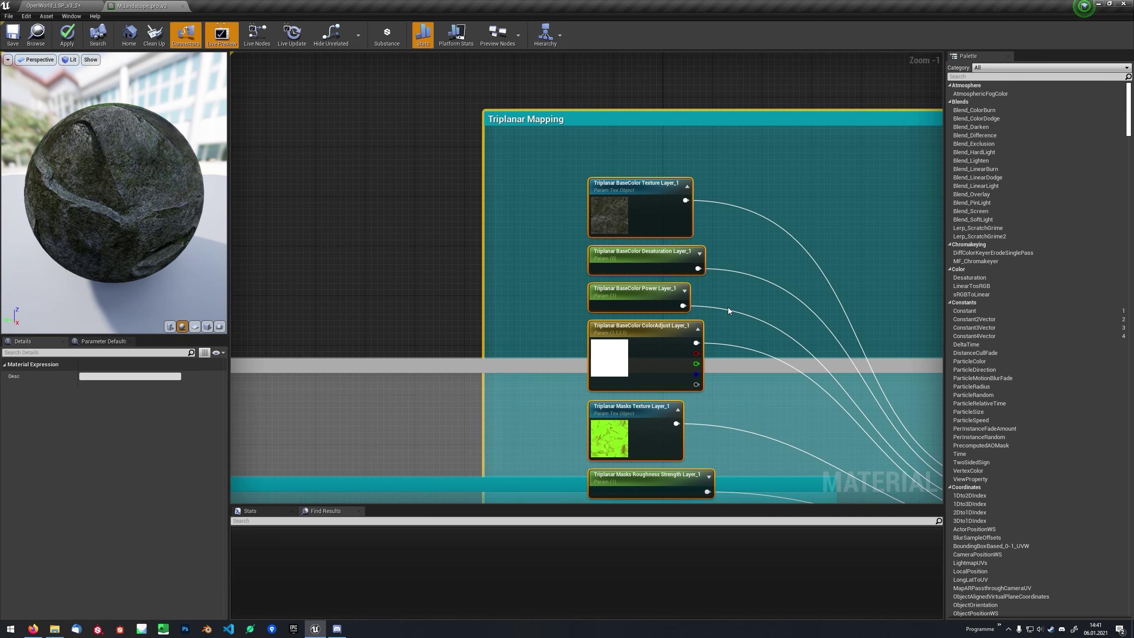
pyautogui.scroll(-4, 730, 374)
# Step: Move the copied Triplanar Mapping group up and to the left
pyautogui.moveTo(748, 262); pyautogui.dragTo(690, 143)
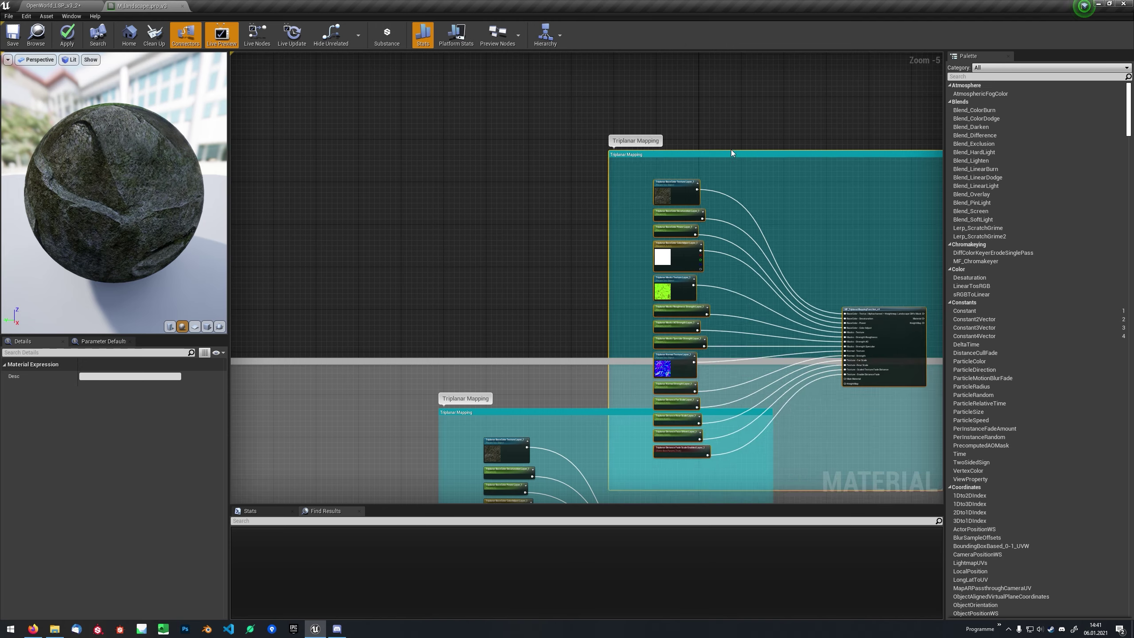
pyautogui.scroll(2, 660, 374)
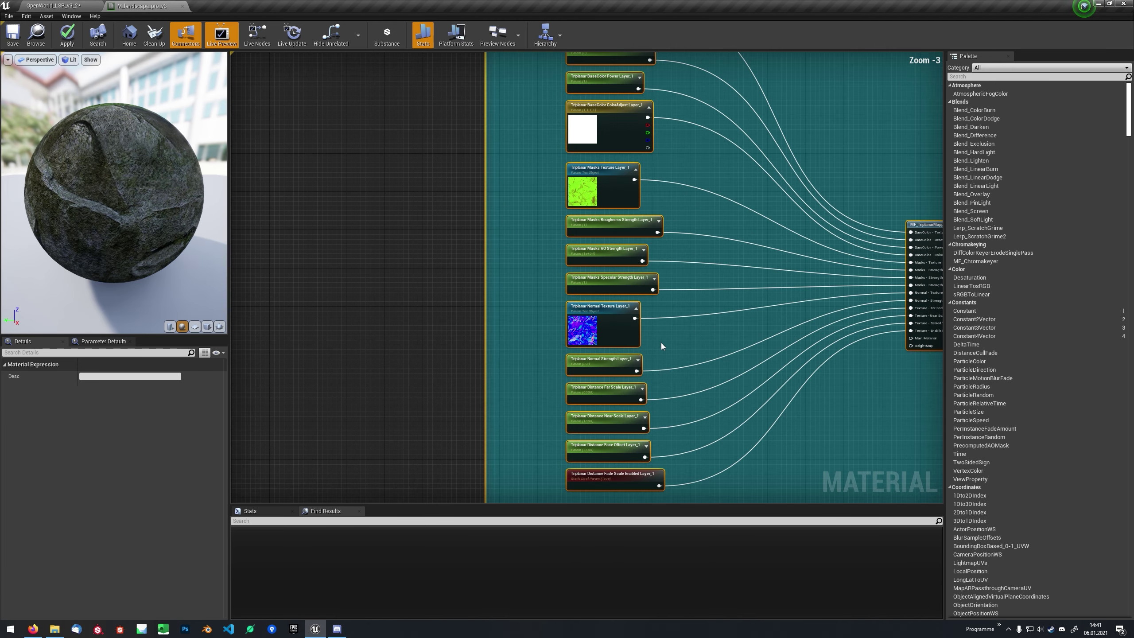
pyautogui.moveTo(681, 237); pyautogui.dragTo(686, 315, button='right')
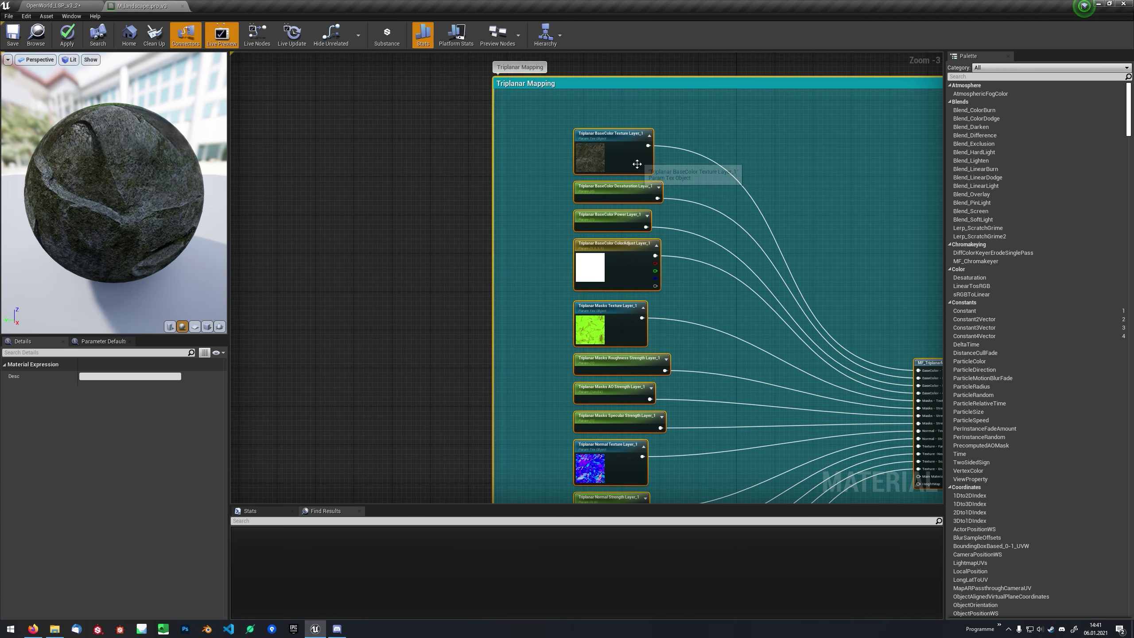
# Step: Rename the copied BaseColor Texture and BaseColor Power parameters from Layer_1 to Layer_2
pyautogui.click(642, 133)
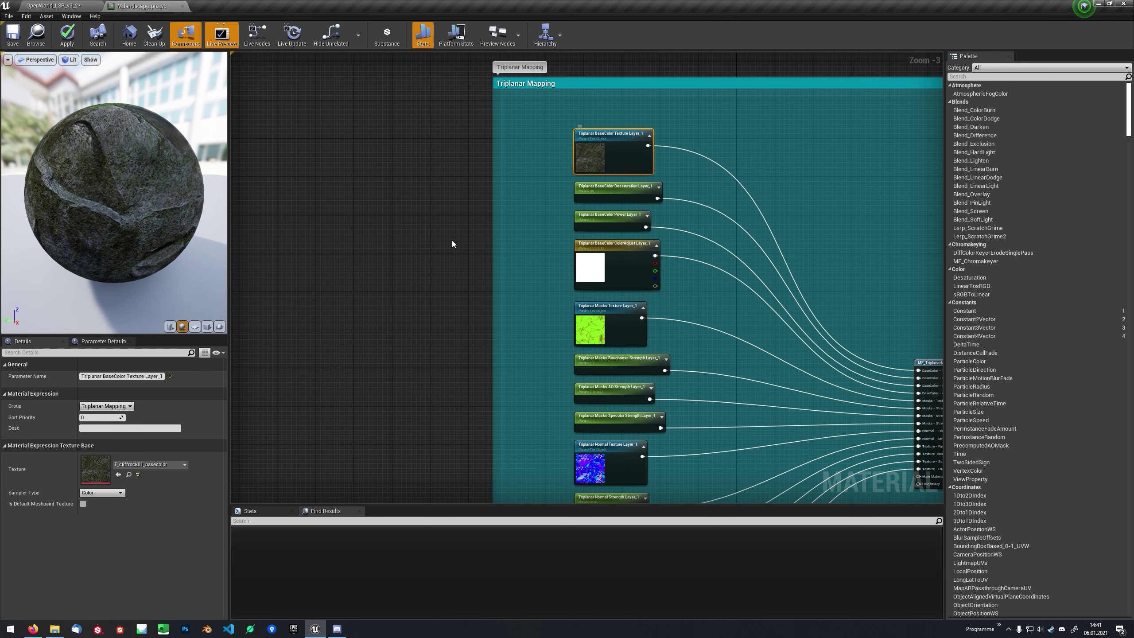
pyautogui.press('BackSpace')
pyautogui.write('2')
pyautogui.press('Return')
pyautogui.click(607, 196)
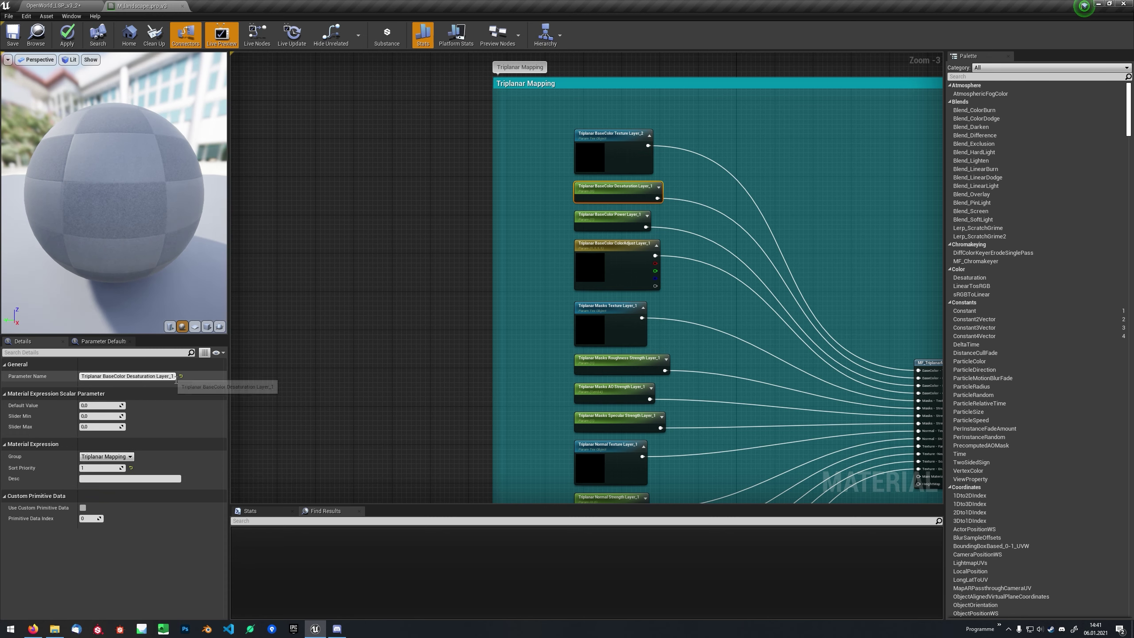
pyautogui.click(625, 222)
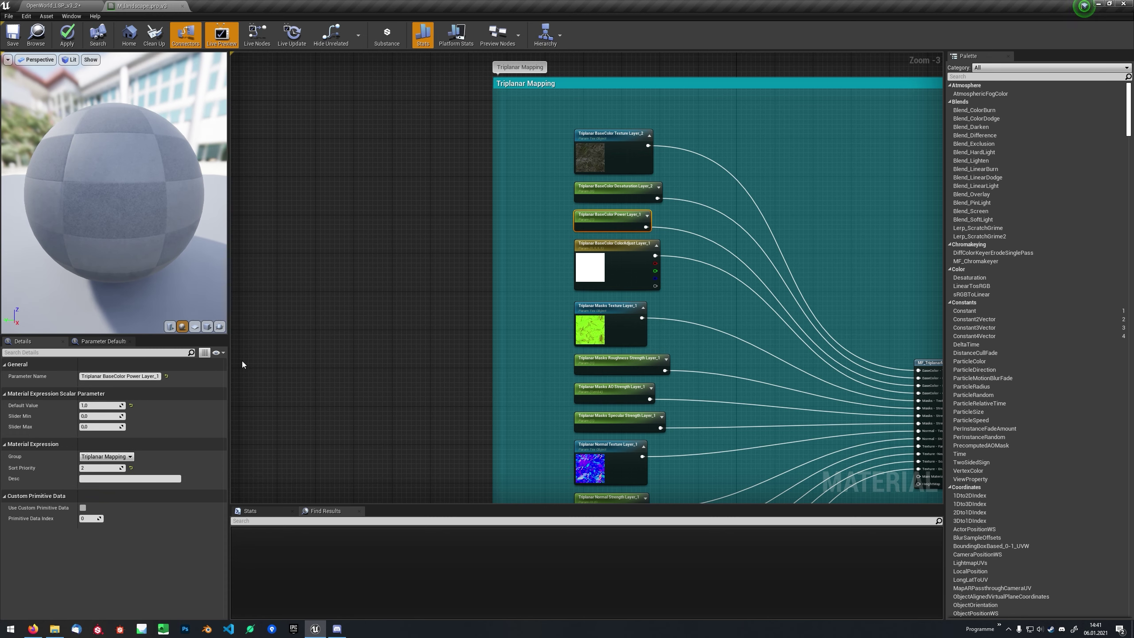
pyautogui.press('BackSpace')
pyautogui.write('2')
pyautogui.press('Return')
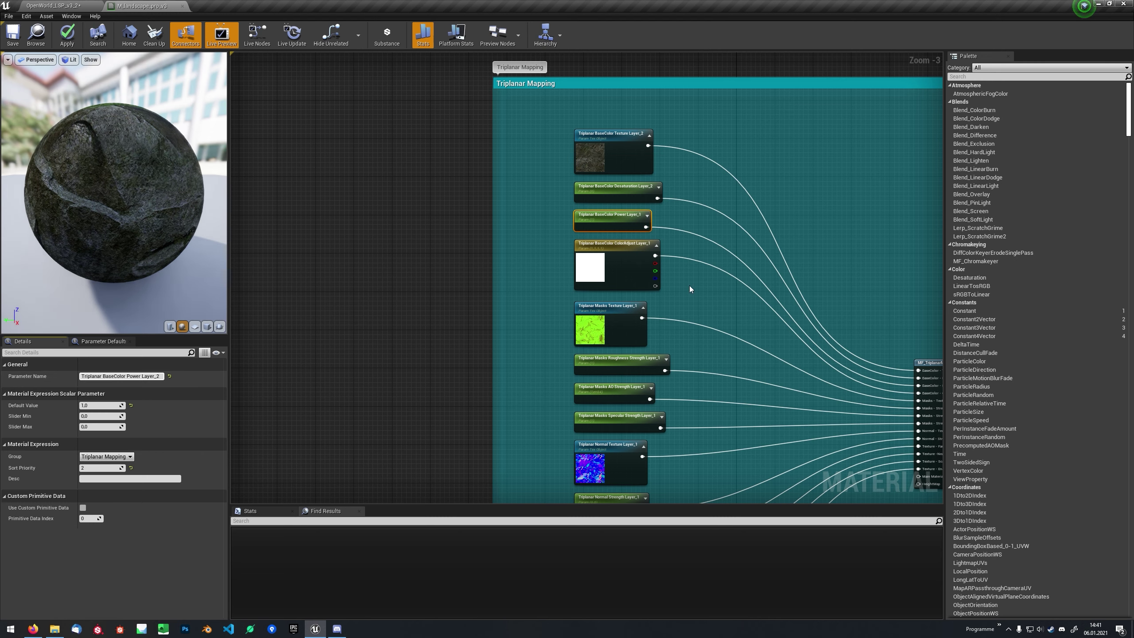
# Step: Rename the copied BaseColor ColorAdjust and Masks Texture parameters to Layer_2
pyautogui.click(634, 270)
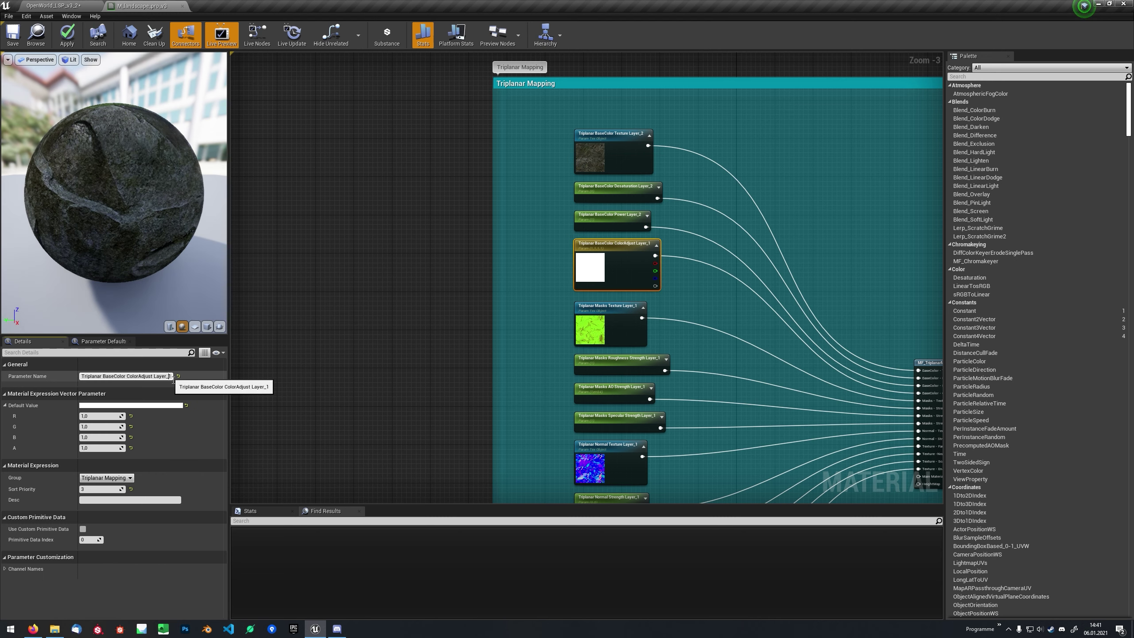
pyautogui.press('BackSpace')
pyautogui.write('2')
pyautogui.press('Return')
pyautogui.click(620, 325)
pyautogui.click(147, 375)
pyautogui.press('BackSpace')
pyautogui.write('2')
pyautogui.press('Return')
# Step: Rename the Masks Roughness Strength and Specular Strength parameters to Layer_2
pyautogui.click(620, 365)
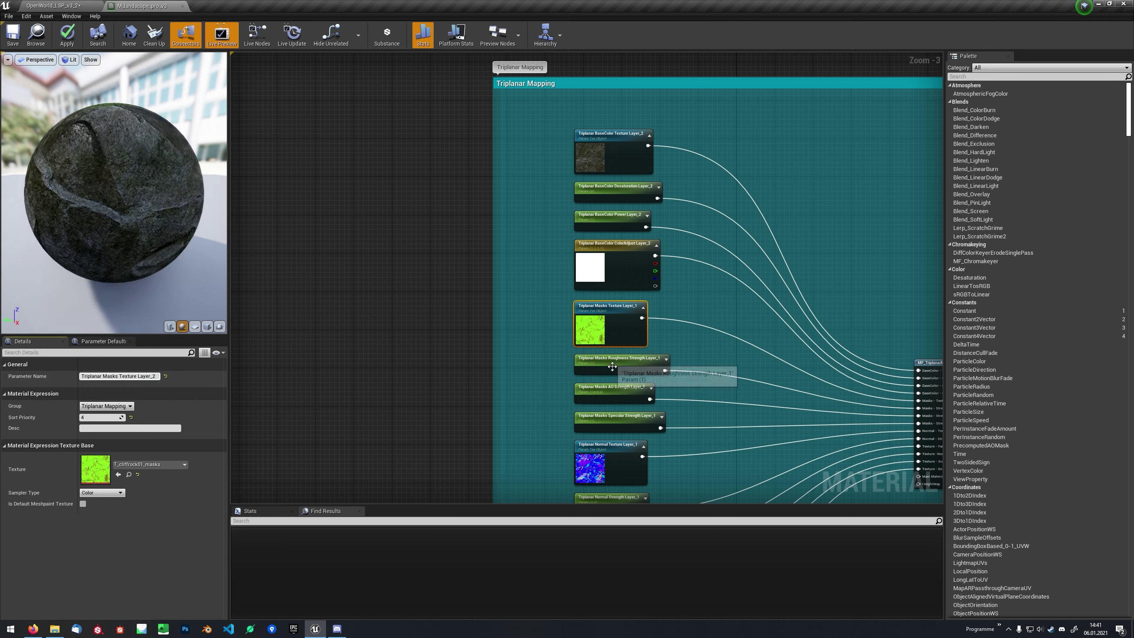
pyautogui.press('BackSpace')
pyautogui.write('2')
pyautogui.press('Return')
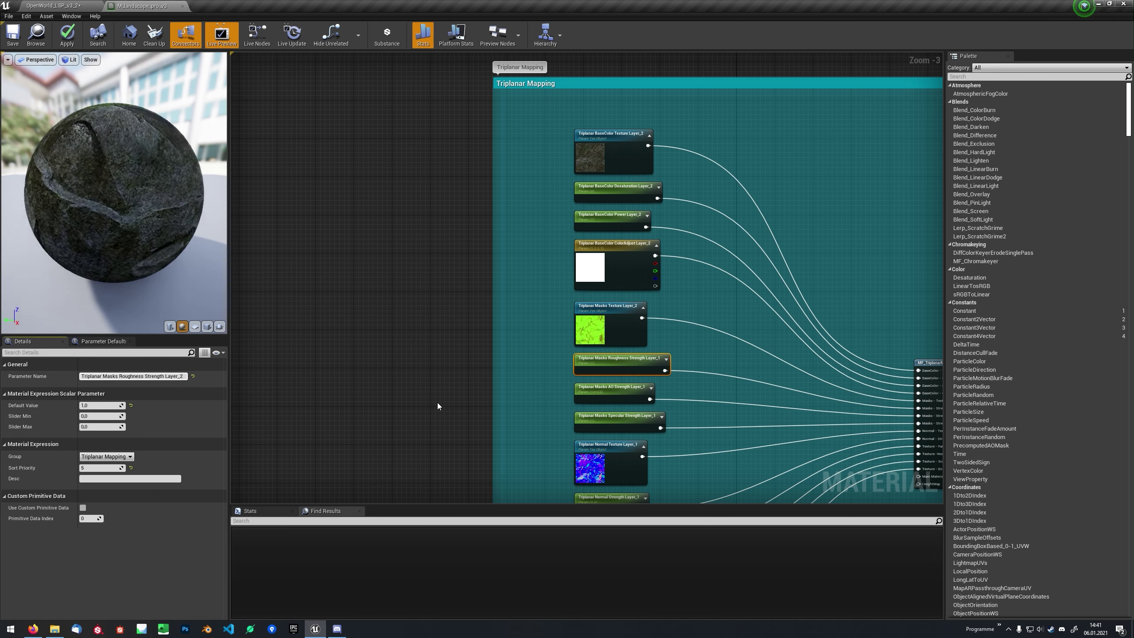
pyautogui.click(609, 396)
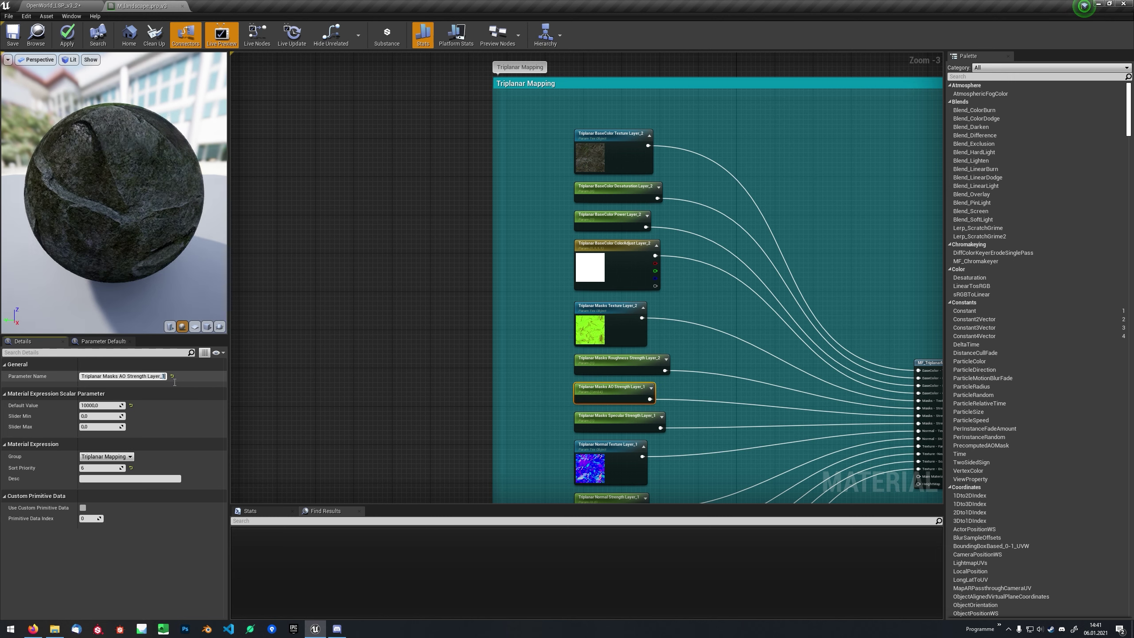
pyautogui.click(633, 423)
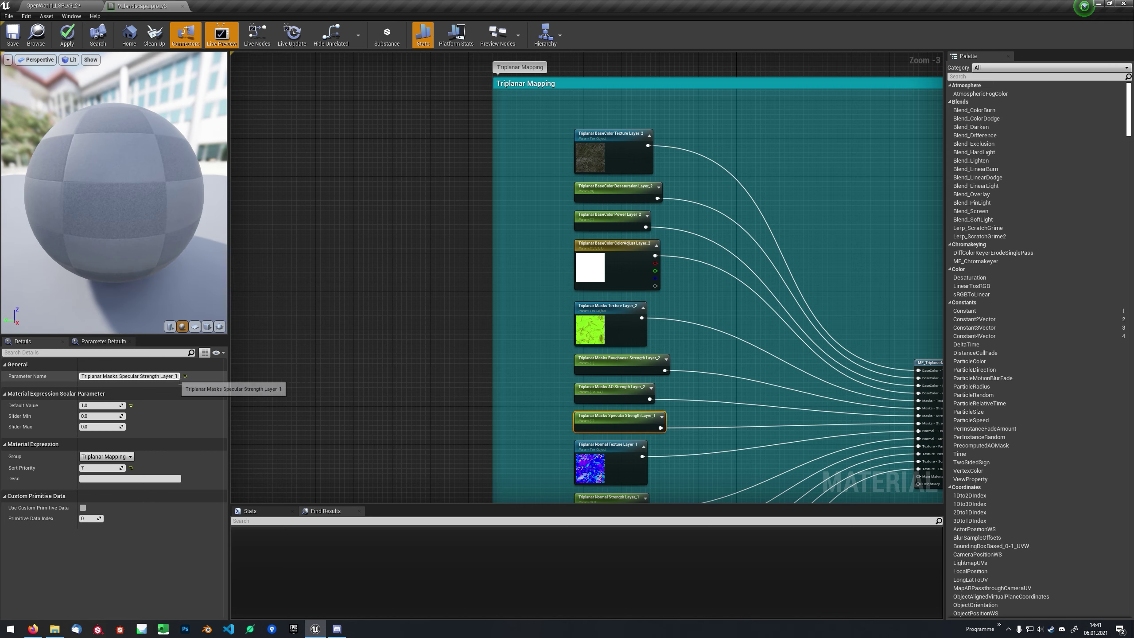
pyautogui.press('BackSpace')
pyautogui.write('2')
pyautogui.press('Return')
# Step: Rename the Normal Texture and Normal Strength parameters from Layer_1 to Layer_2
pyautogui.scroll(-2, 605, 421)
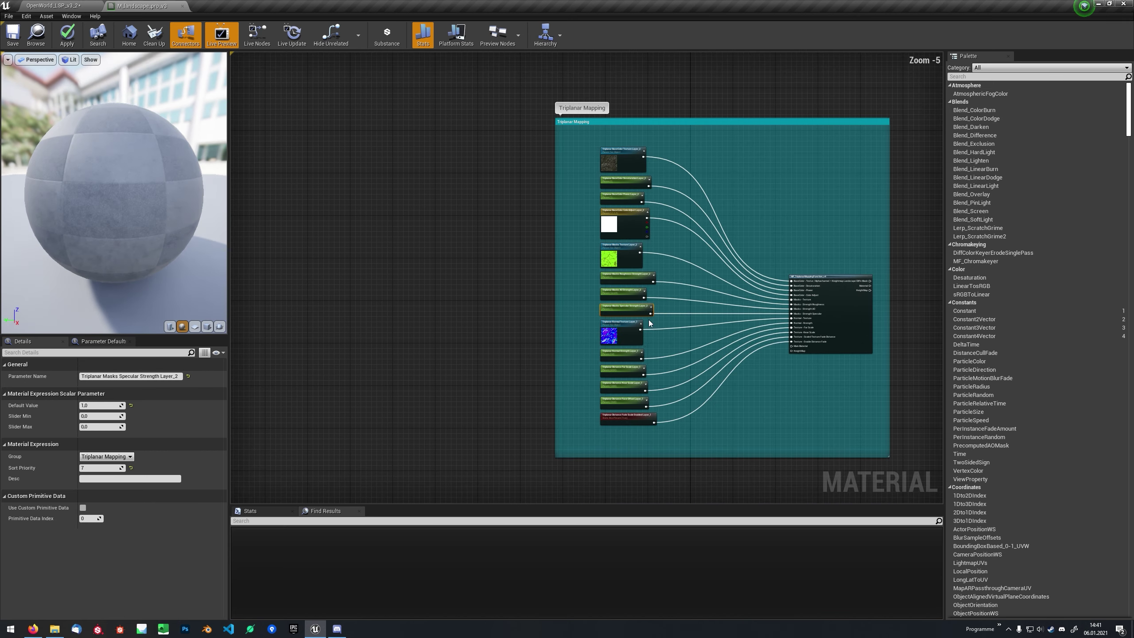
pyautogui.scroll(4, 616, 273)
pyautogui.click(593, 222)
pyautogui.click(158, 376)
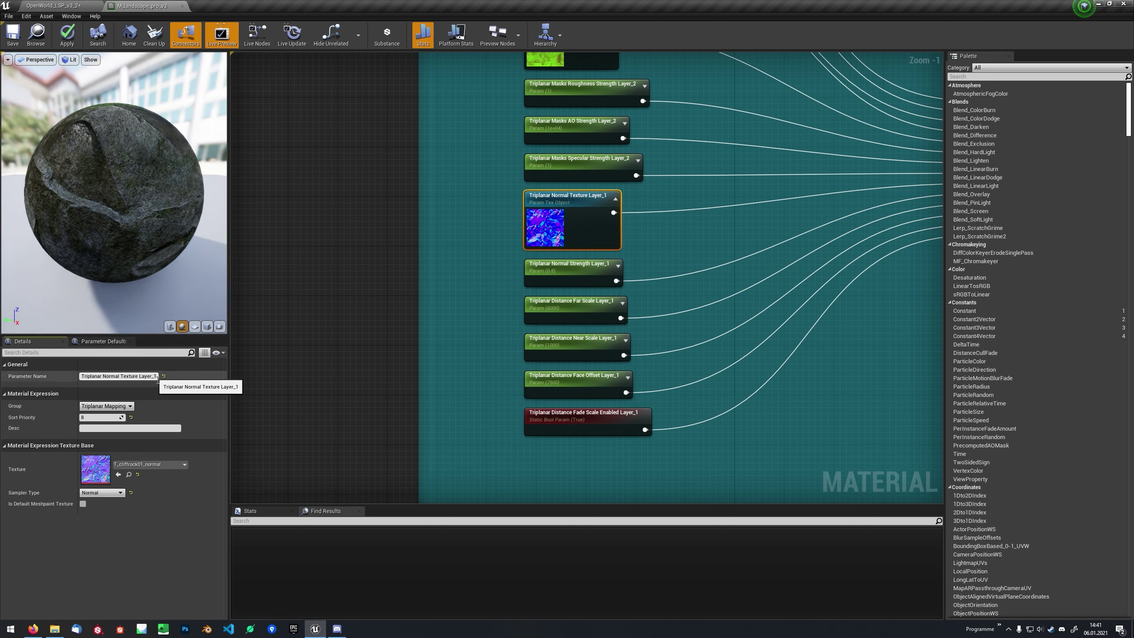
pyautogui.press('BackSpace')
pyautogui.write('2')
pyautogui.click(560, 275)
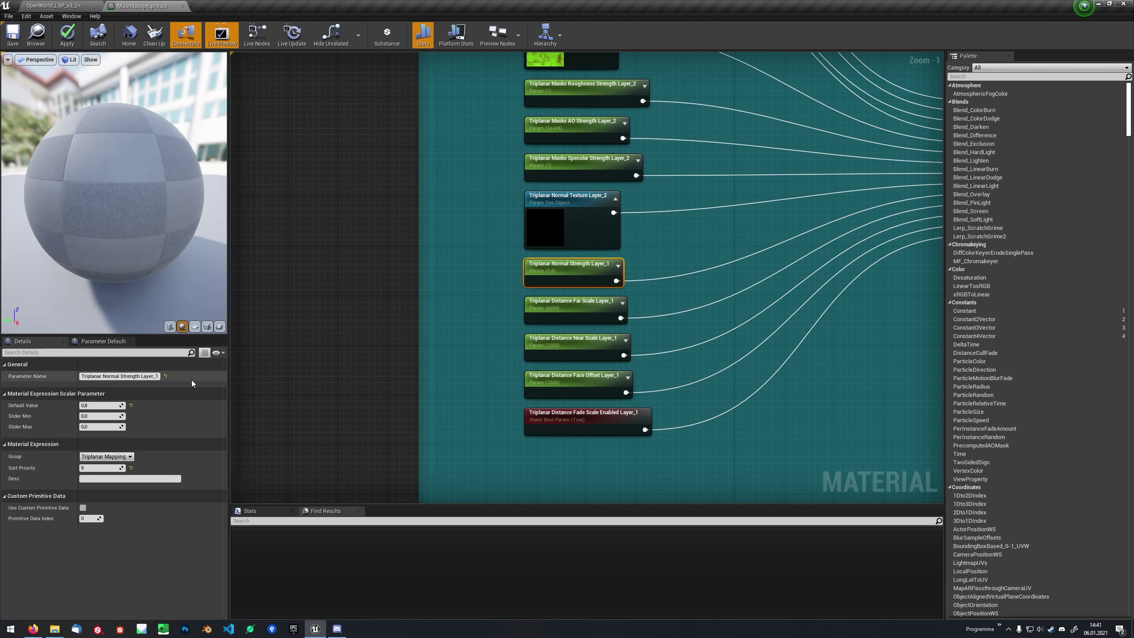
pyautogui.click(160, 376)
pyautogui.press('BackSpace')
pyautogui.press('BackSpace')
pyautogui.write('2')
pyautogui.press('BackSpace')
pyautogui.write('_2')
# Step: Rename the Far Scale, Near Scale and Face Offset parameters to Layer_2
pyautogui.click(561, 308)
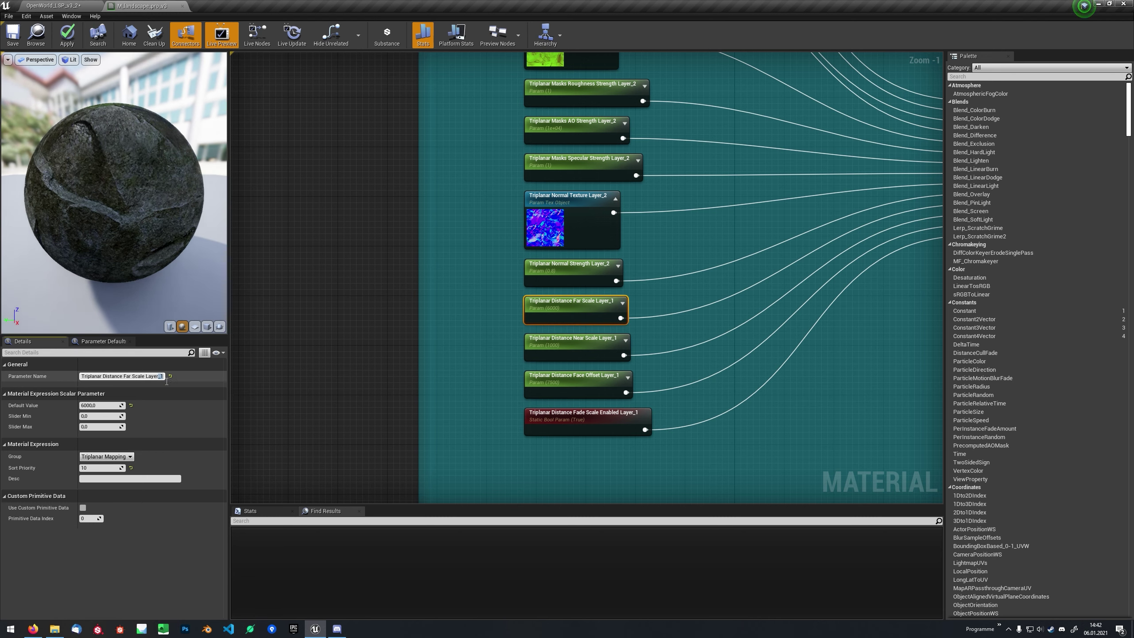
pyautogui.press('BackSpace')
pyautogui.write('2')
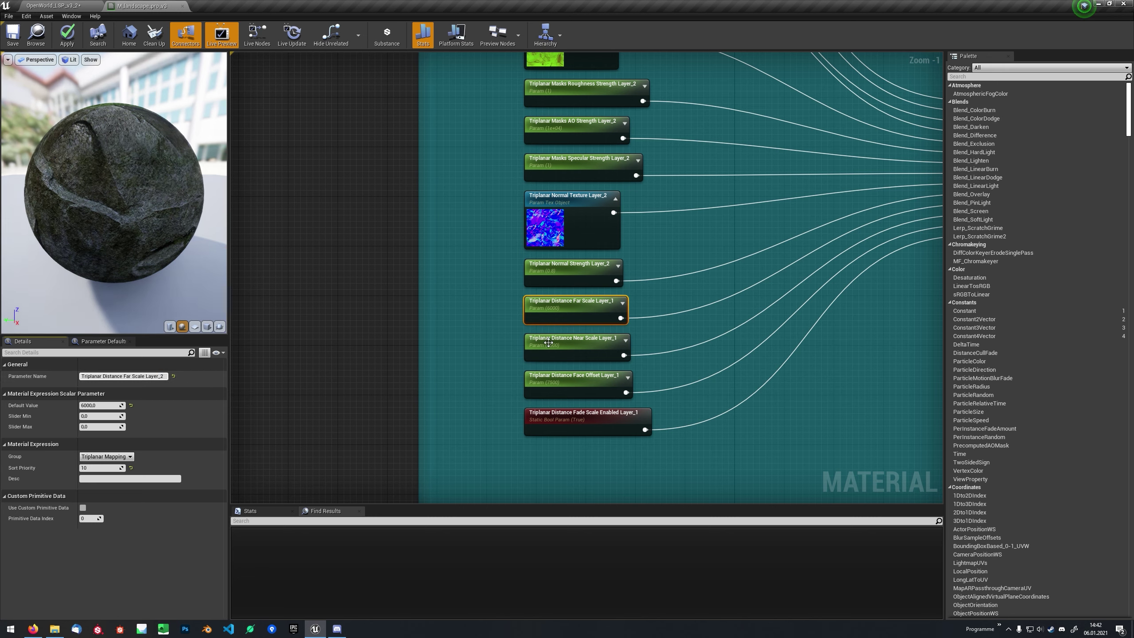
pyautogui.click(542, 340)
pyautogui.press('BackSpace')
pyautogui.write('2')
pyautogui.press('Return')
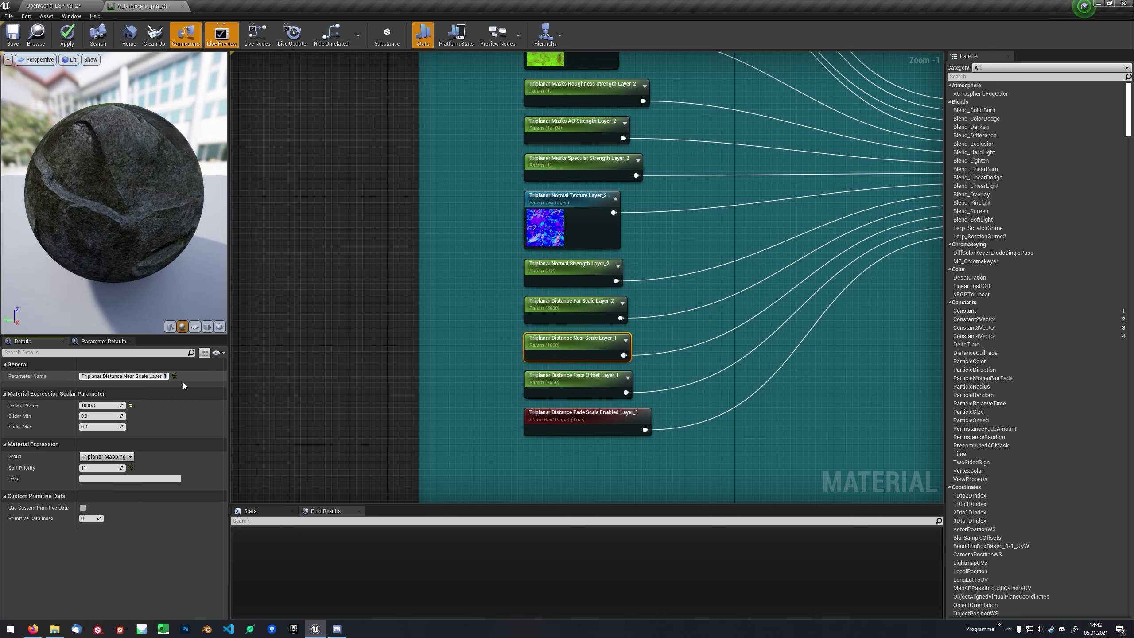
pyautogui.click(568, 386)
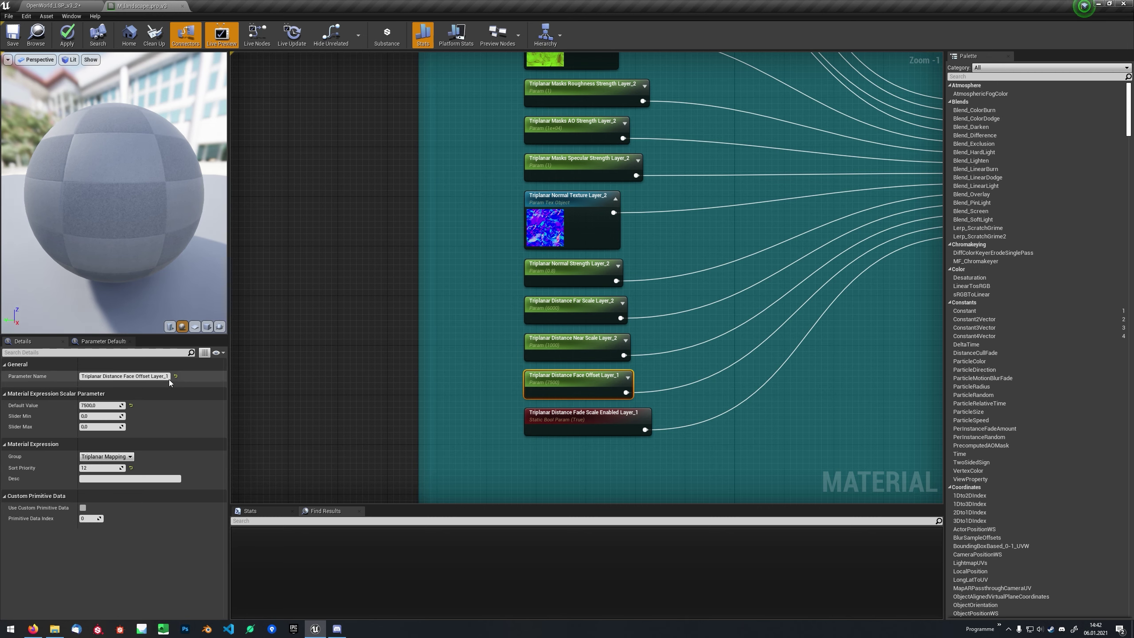
pyautogui.press('BackSpace')
pyautogui.write('2')
# Step: Rename the Fade Scale Enabled parameter to Layer_2 and deselect it
pyautogui.click(589, 419)
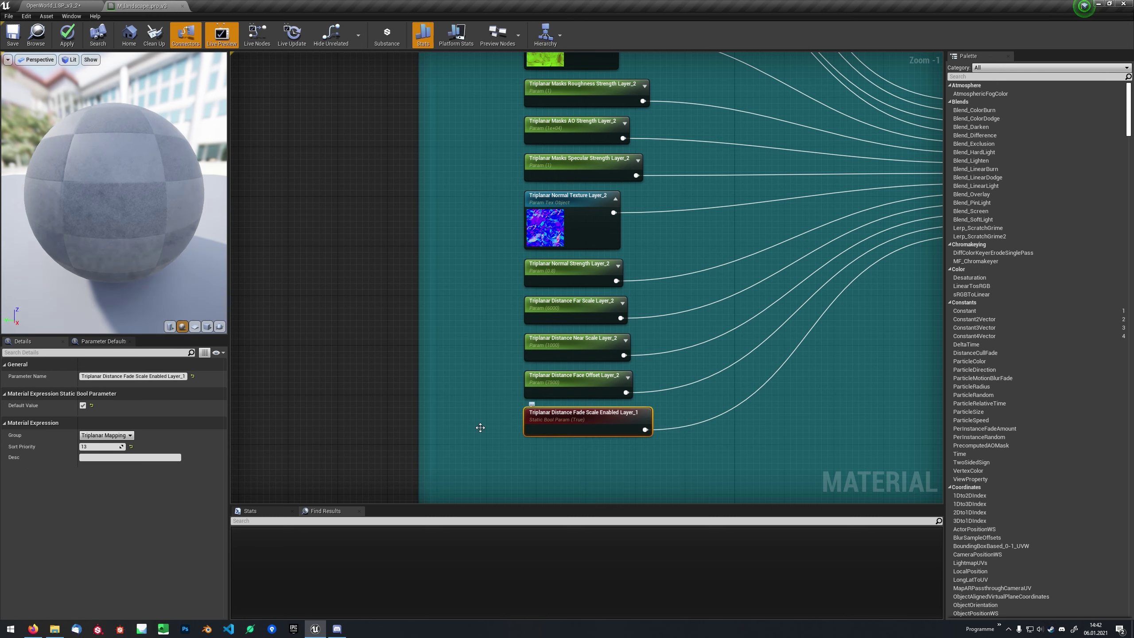
pyautogui.press('BackSpace')
pyautogui.write('2')
pyautogui.press('Return')
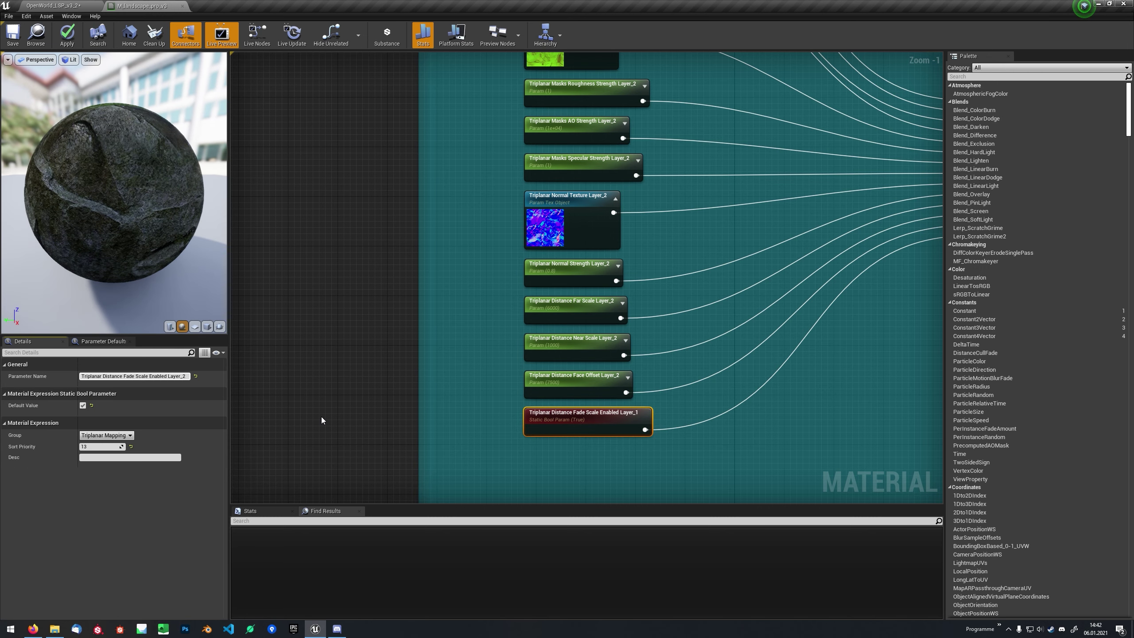
pyautogui.click(320, 417)
pyautogui.moveTo(503, 145); pyautogui.dragTo(469, 421, button='right')
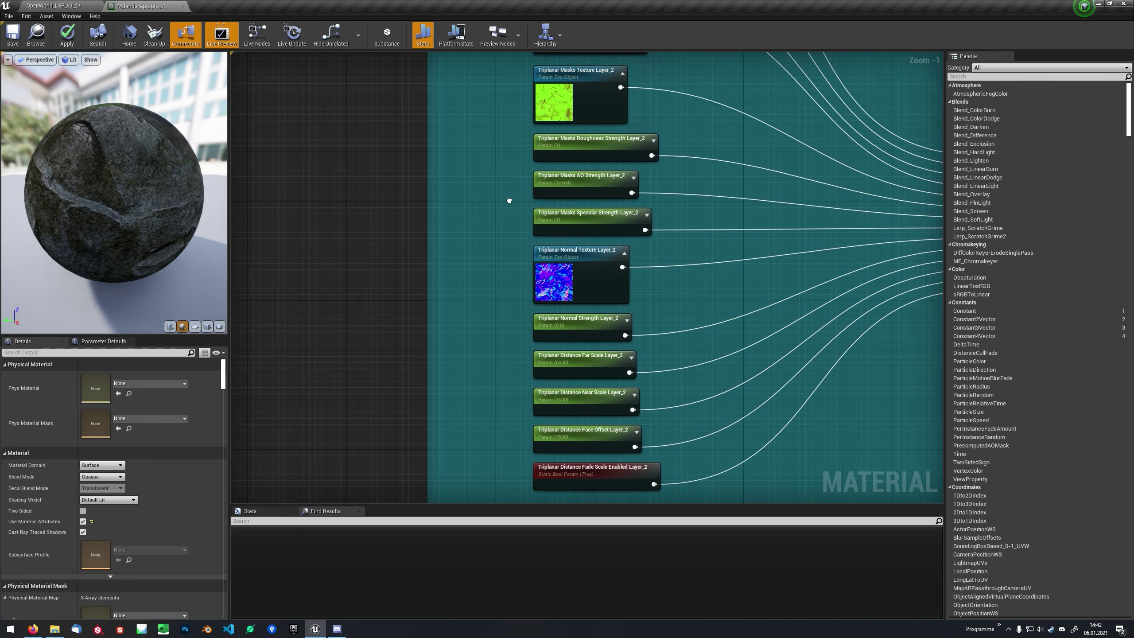
# Step: Drag the copied Triplanar Mapping box toward Layer_2, then undo the stray moves with Ctrl+Z
pyautogui.scroll(-2, 470, 421)
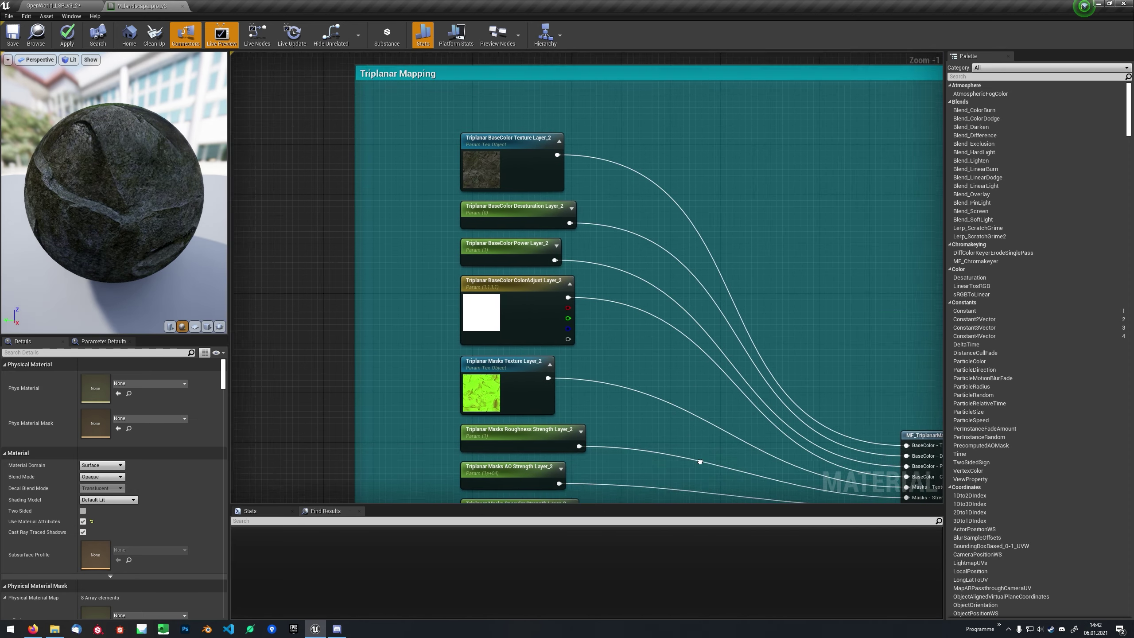
pyautogui.scroll(-3, 461, 249)
pyautogui.scroll(-6, 461, 248)
pyautogui.moveTo(521, 234)
pyautogui.mouseDown(button='right')
pyautogui.moveTo(587, 99)
pyautogui.moveTo(576, 99)
pyautogui.mouseUp(button='right')
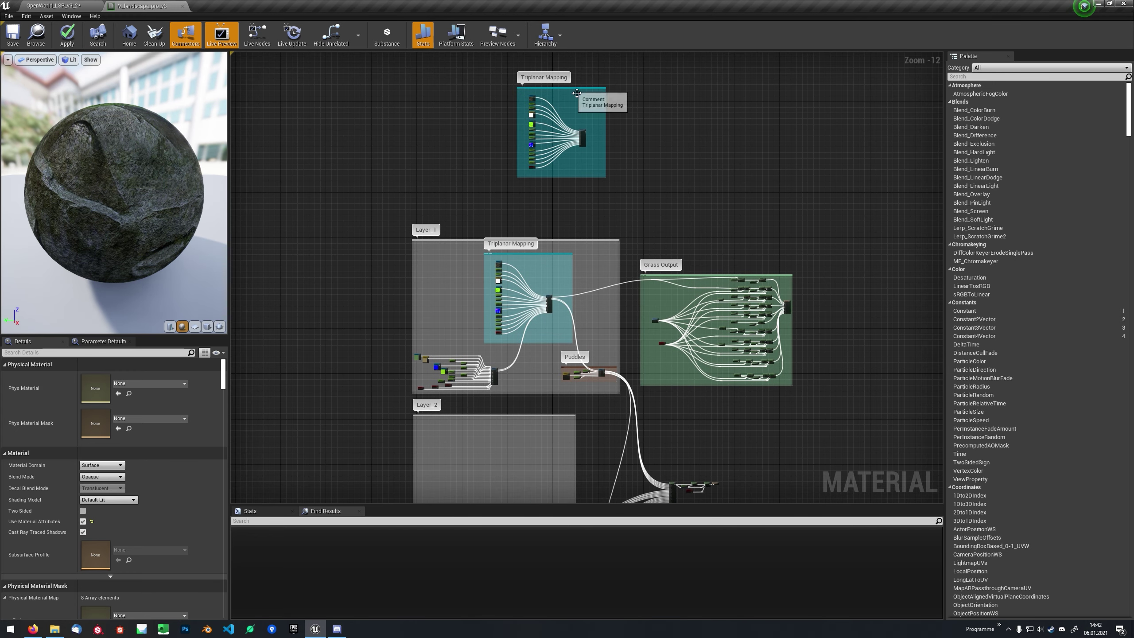
pyautogui.moveTo(572, 89); pyautogui.dragTo(511, 429)
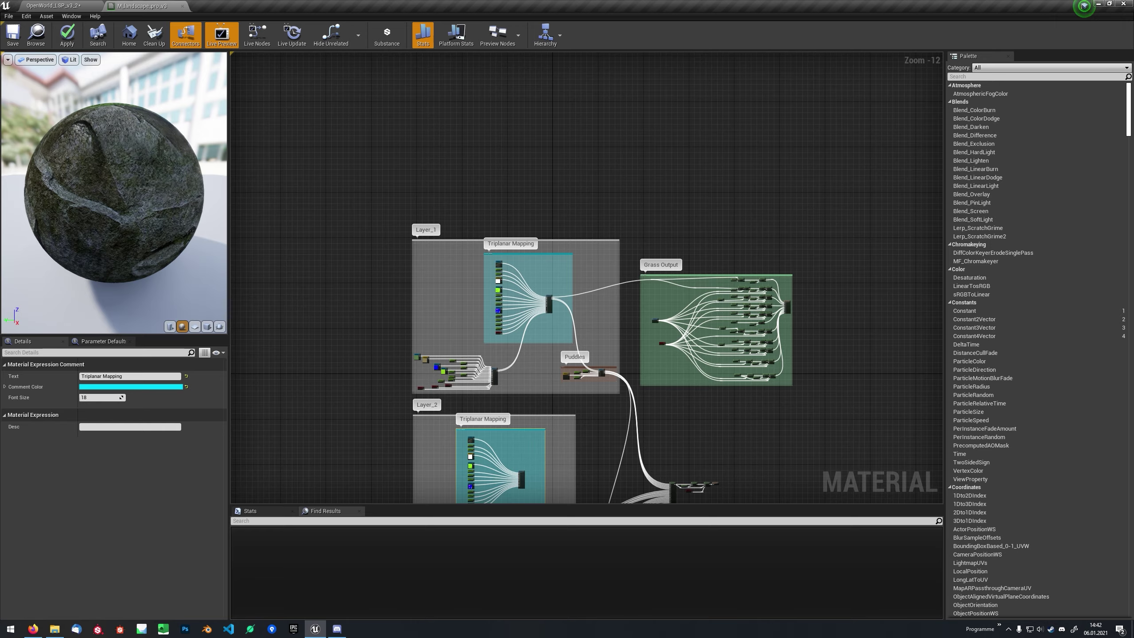
pyautogui.moveTo(511, 430); pyautogui.dragTo(567, 246, button='right')
pyautogui.scroll(4, 570, 262)
pyautogui.moveTo(559, 224)
pyautogui.mouseDown()
pyautogui.moveTo(554, 236)
pyautogui.moveTo(551, 223)
pyautogui.mouseUp()
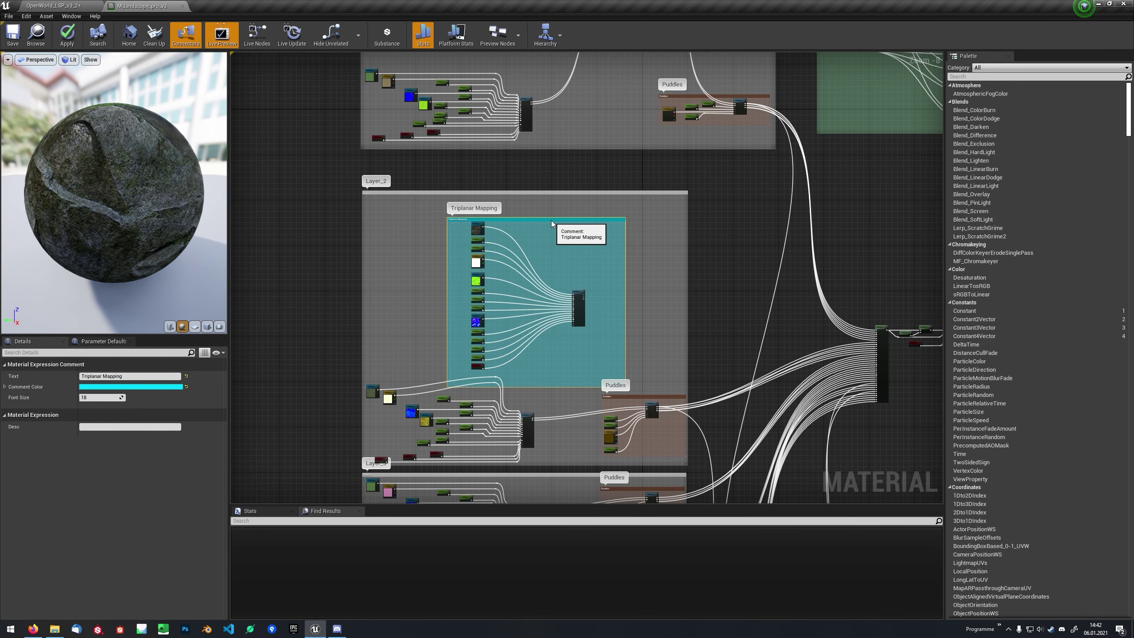
pyautogui.hotkey('ctrl', 'z')
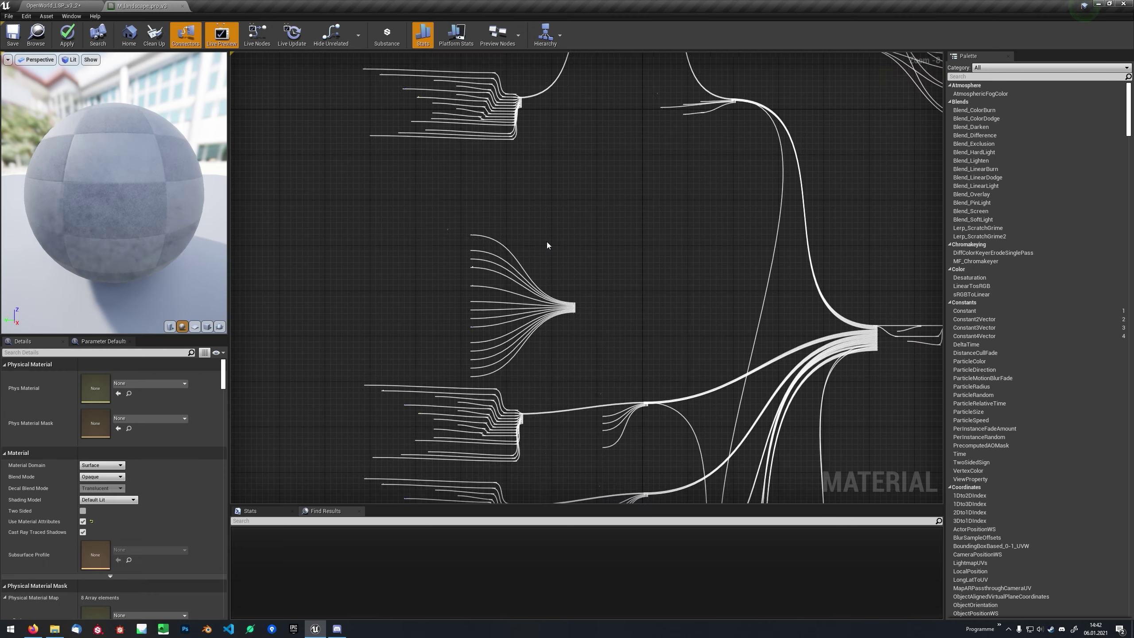
pyautogui.hotkey('ctrl', 'z')
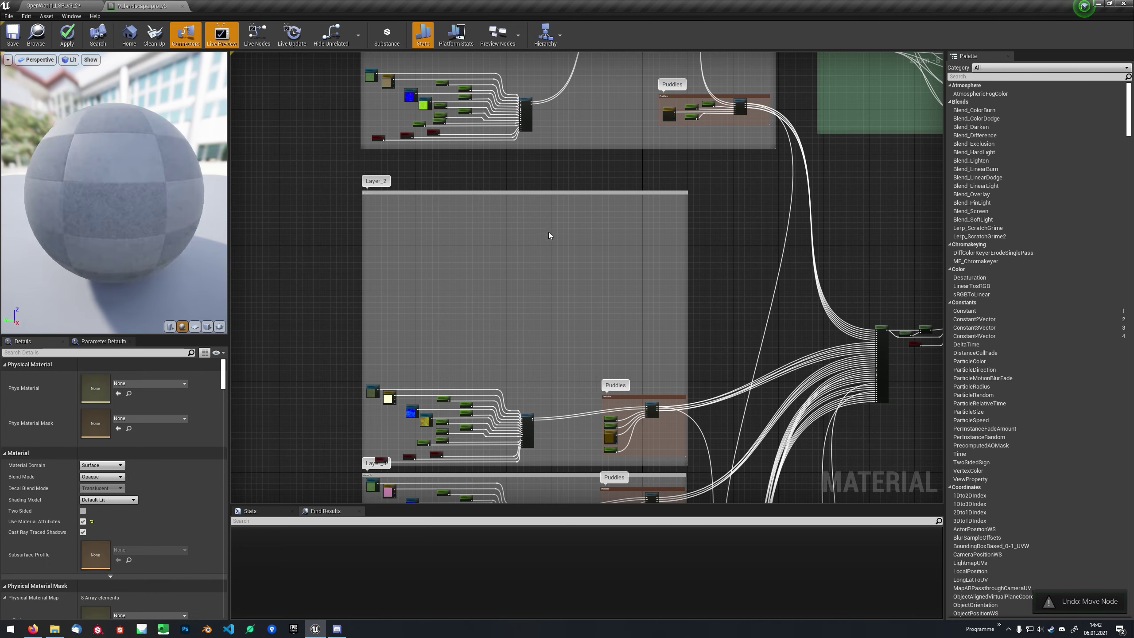
# Step: Reselect the copied Triplanar Mapping box and drag it down into the Layer_2 box
pyautogui.moveTo(548, 235); pyautogui.dragTo(555, 307, button='right')
pyautogui.scroll(-6, 555, 307)
pyautogui.scroll(2, 565, 283)
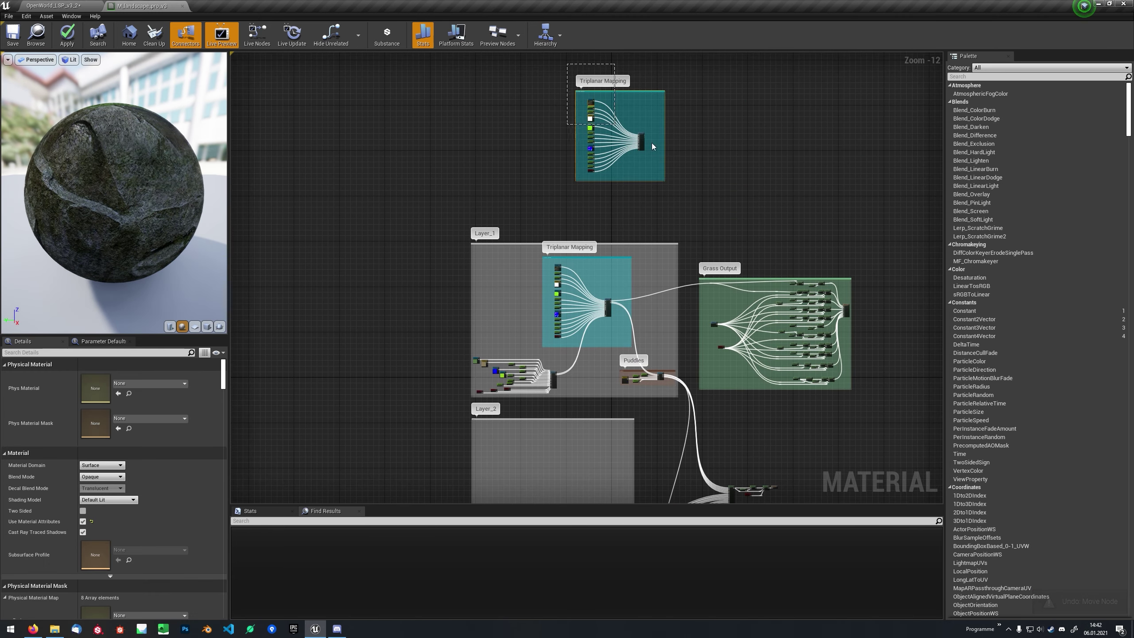
pyautogui.click(612, 125)
pyautogui.click(625, 183)
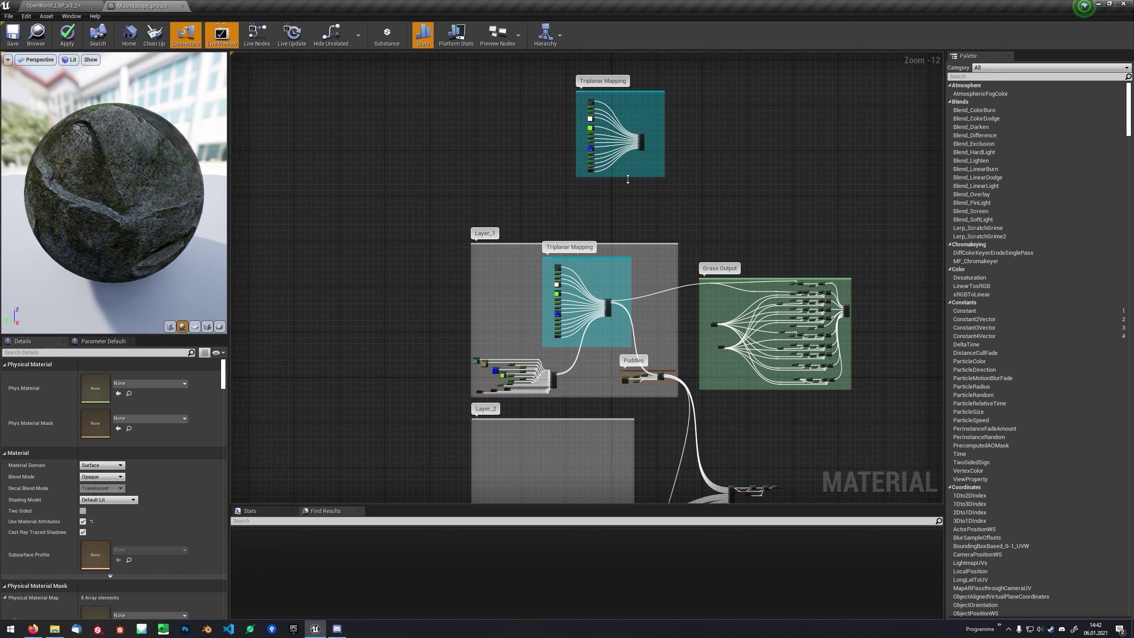
pyautogui.click(632, 94)
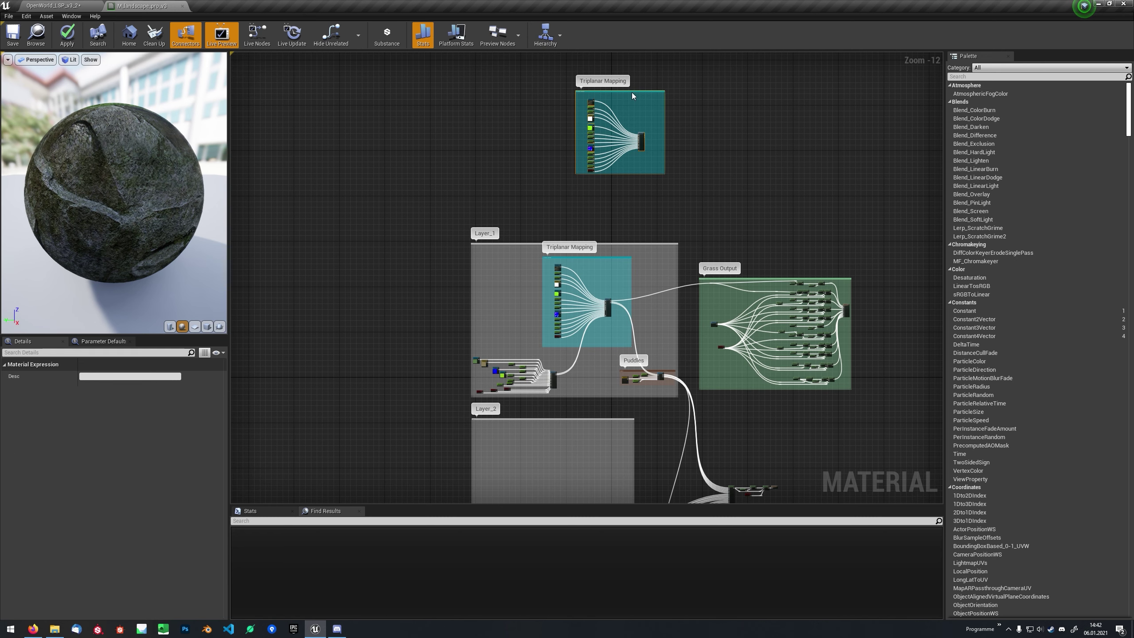
pyautogui.moveTo(630, 90); pyautogui.dragTo(570, 422)
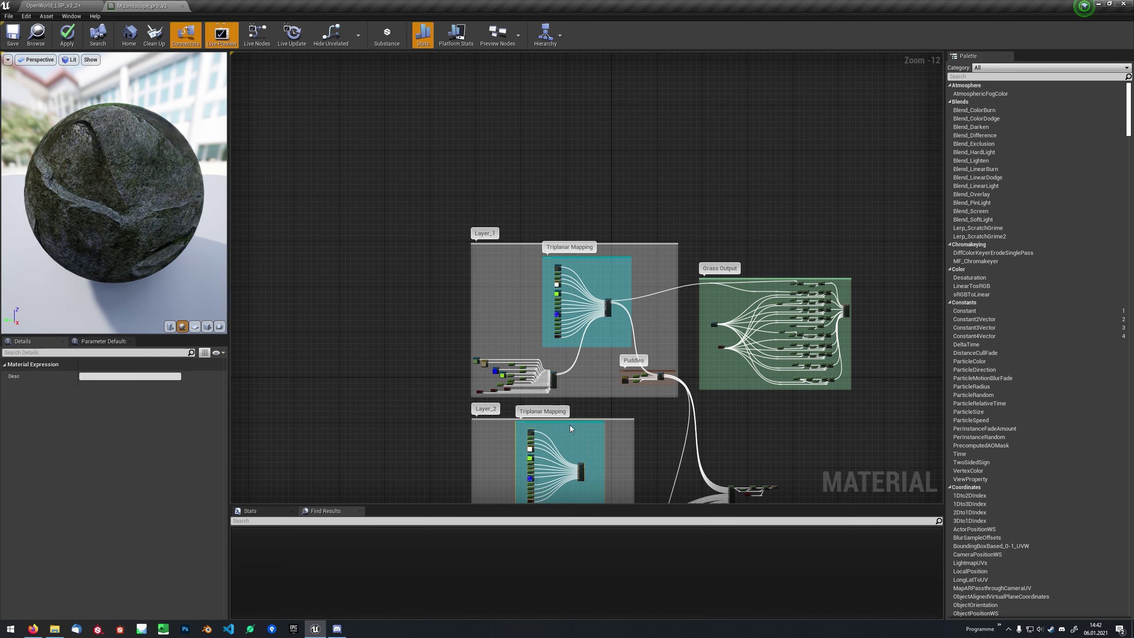
pyautogui.scroll(3, 552, 348)
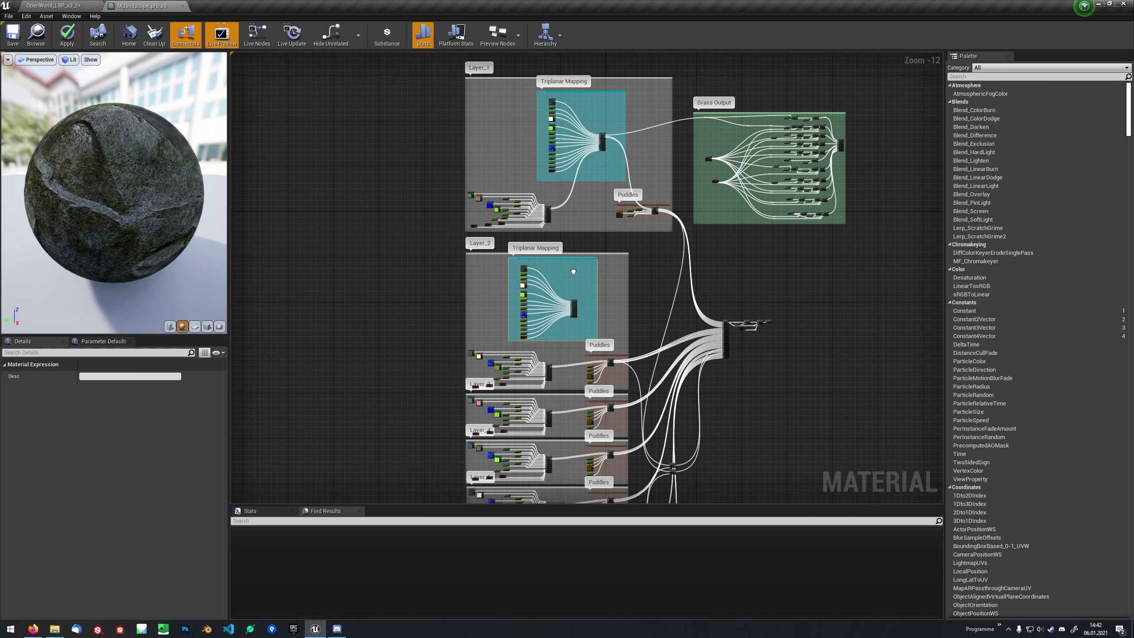
# Step: Connect MF_landscape_layer's outputs to the triplanar function's Main Material and HeightMap inputs
pyautogui.scroll(2, 558, 349)
pyautogui.scroll(4, 574, 355)
pyautogui.moveTo(576, 357)
pyautogui.mouseDown(button='right')
pyautogui.moveTo(498, 287)
pyautogui.moveTo(501, 314)
pyautogui.mouseUp(button='right')
pyautogui.moveTo(508, 452); pyautogui.dragTo(573, 129)
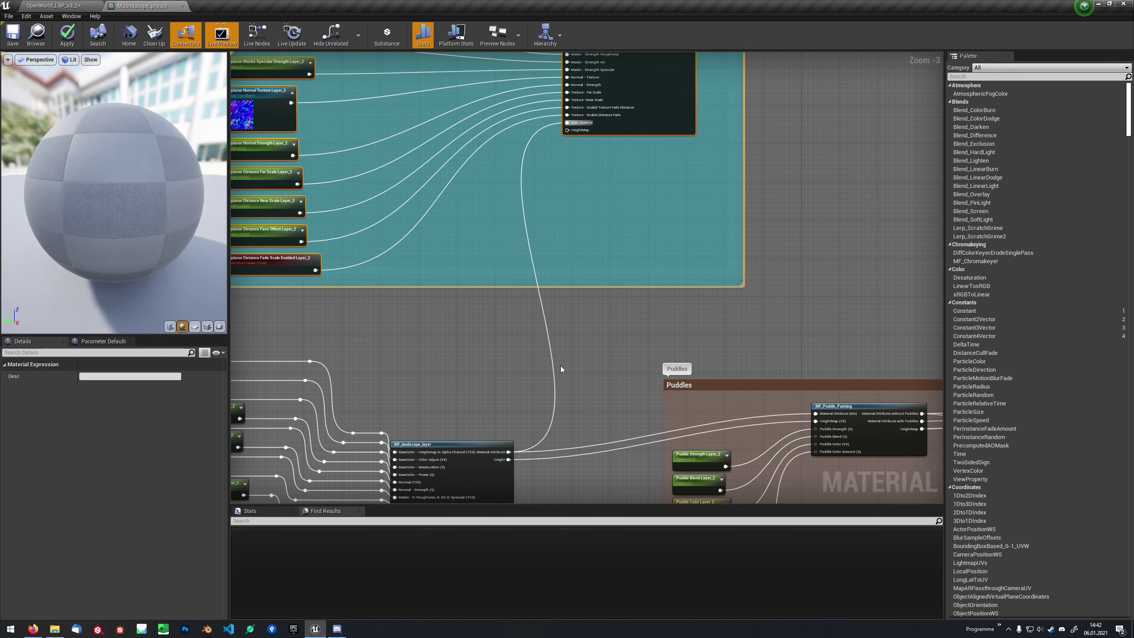
pyautogui.moveTo(509, 459); pyautogui.dragTo(568, 129)
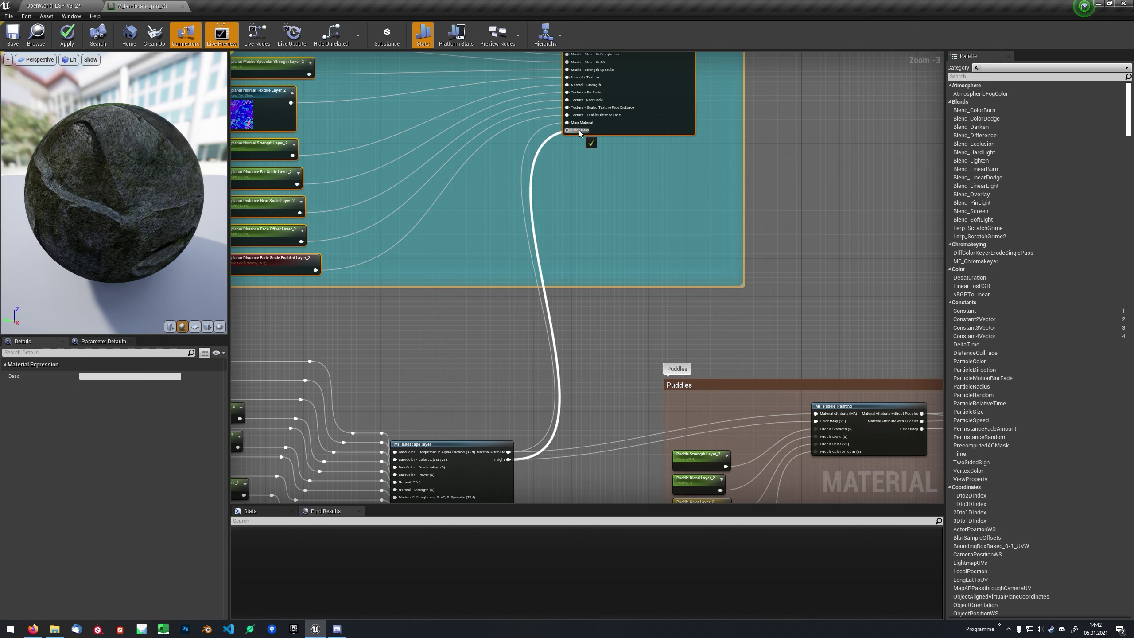
# Step: Feed MF_TriplanarMappingFunction_v4's material and height outputs into MF_Puddle_Painting
pyautogui.moveTo(693, 127); pyautogui.dragTo(484, 183, button='right')
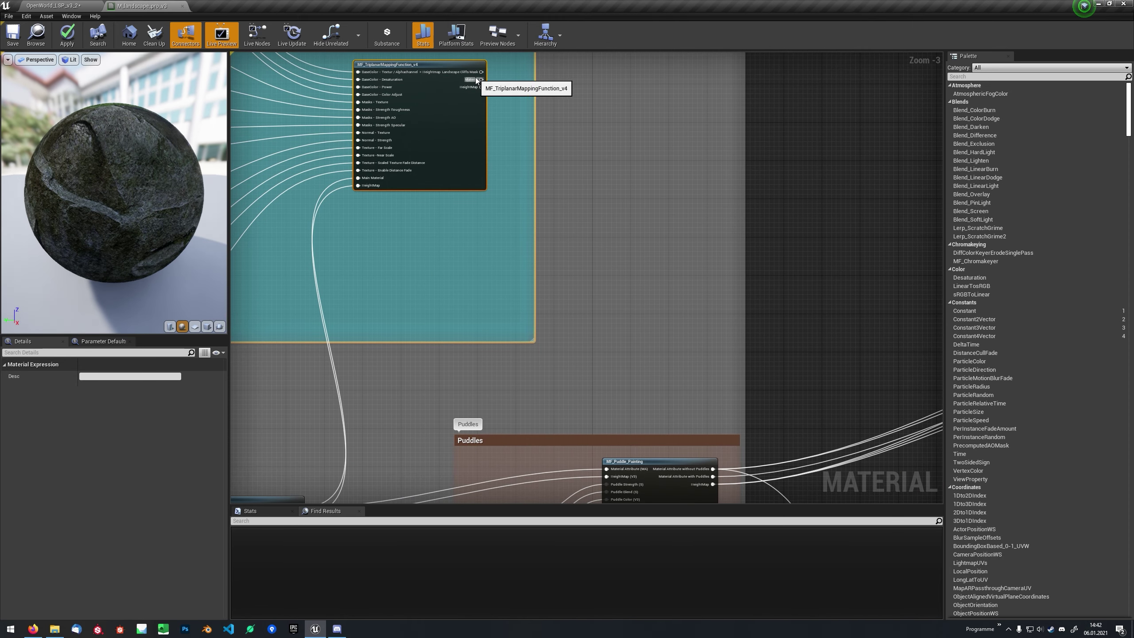
pyautogui.moveTo(489, 86); pyautogui.dragTo(620, 470)
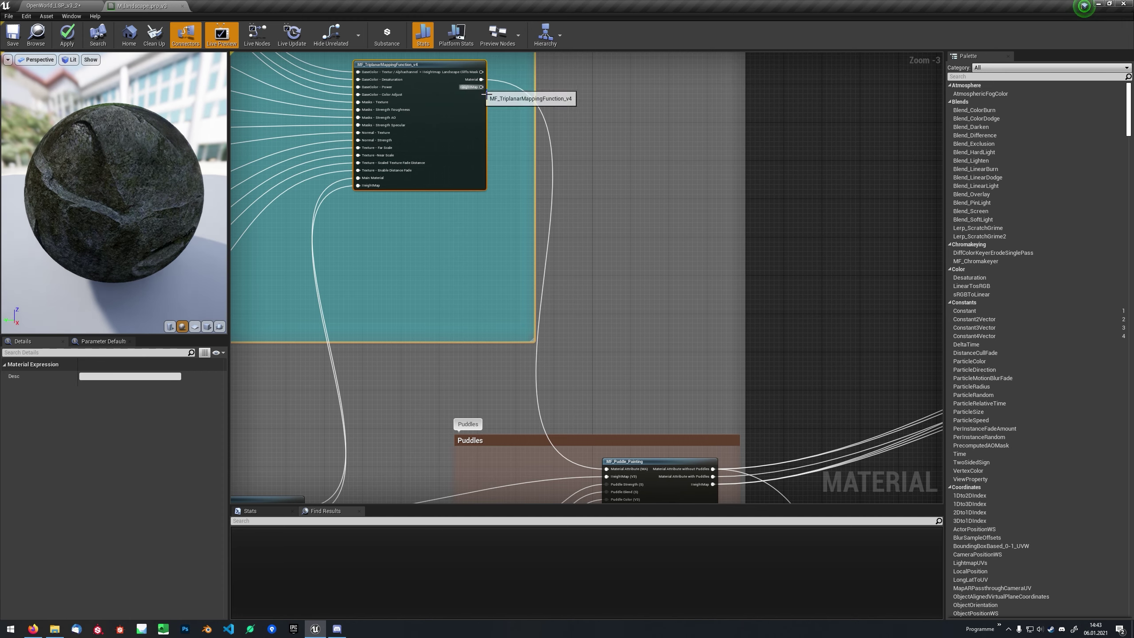
pyautogui.moveTo(481, 87); pyautogui.dragTo(606, 476)
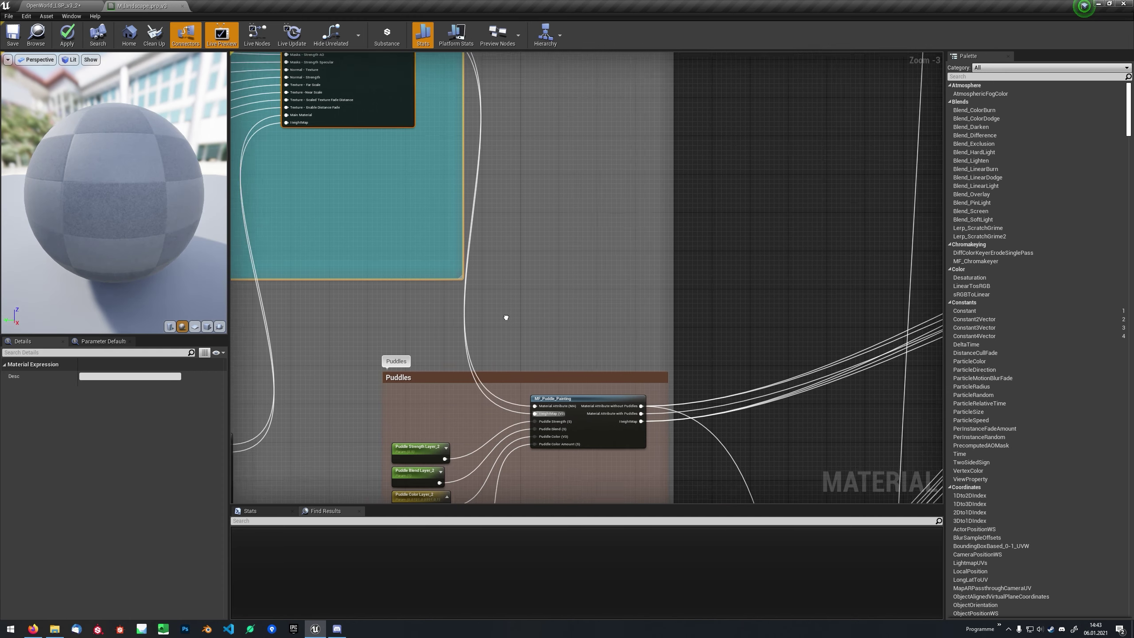
pyautogui.scroll(-2, 495, 310)
pyautogui.scroll(-2, 625, 300)
pyautogui.moveTo(342, 251); pyautogui.dragTo(459, 255, button='right')
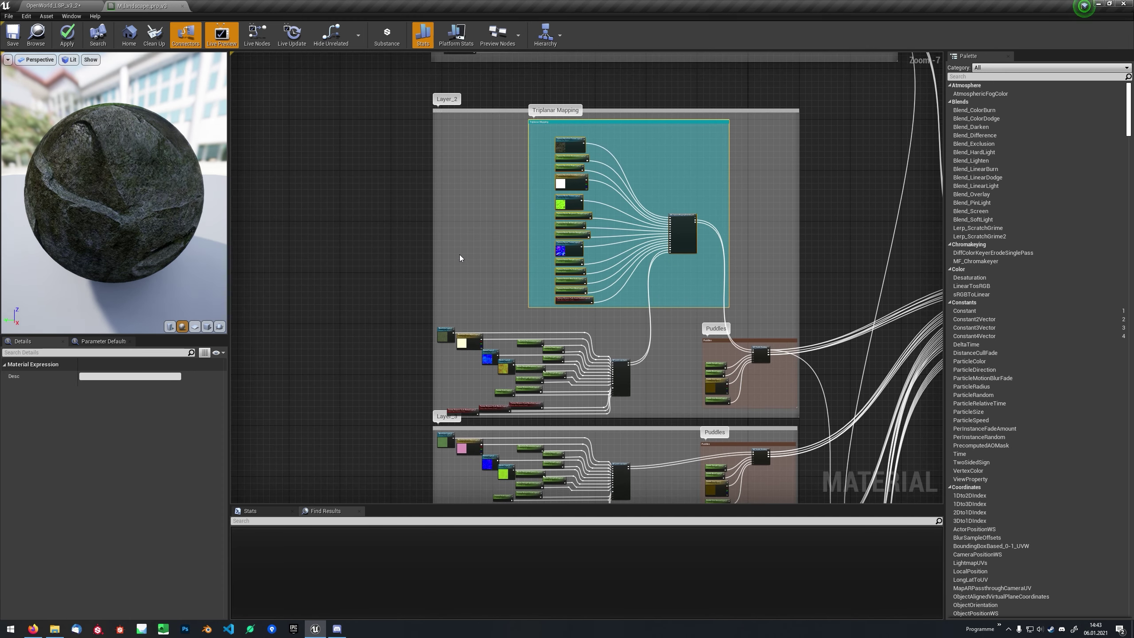
# Step: Widen Layer_2 leftward, shift its landscape layer nodes left, and nudge Triplanar Mapping slightly left
pyautogui.moveTo(432, 248); pyautogui.dragTo(298, 248)
pyautogui.moveTo(410, 309)
pyautogui.mouseDown()
pyautogui.moveTo(517, 379)
pyautogui.moveTo(651, 421)
pyautogui.mouseUp()
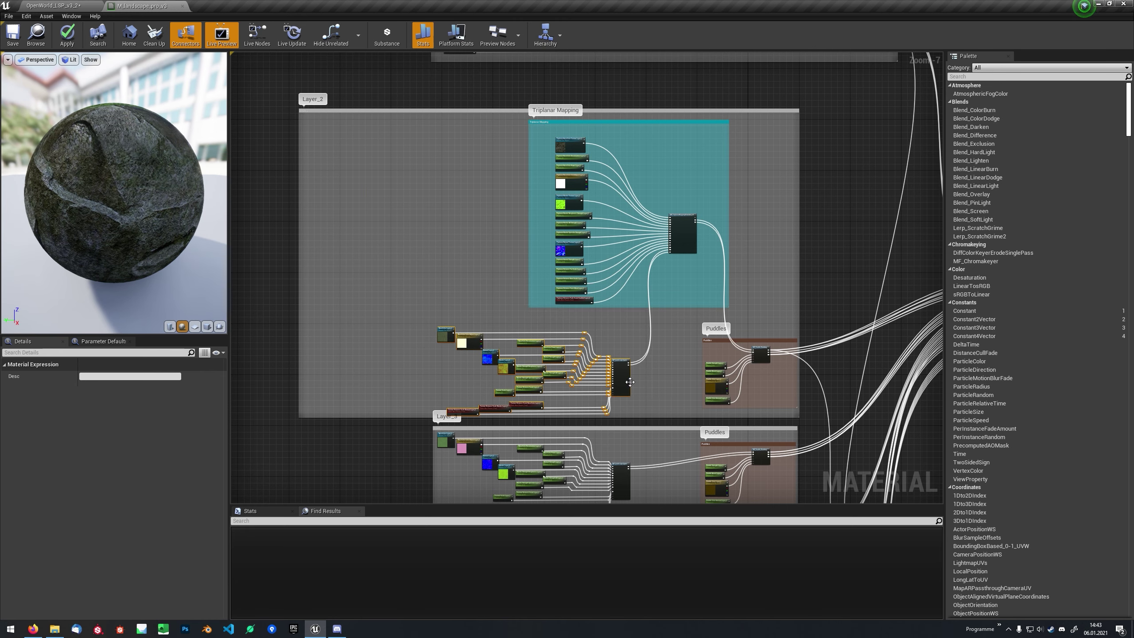
pyautogui.moveTo(629, 382); pyautogui.dragTo(499, 378)
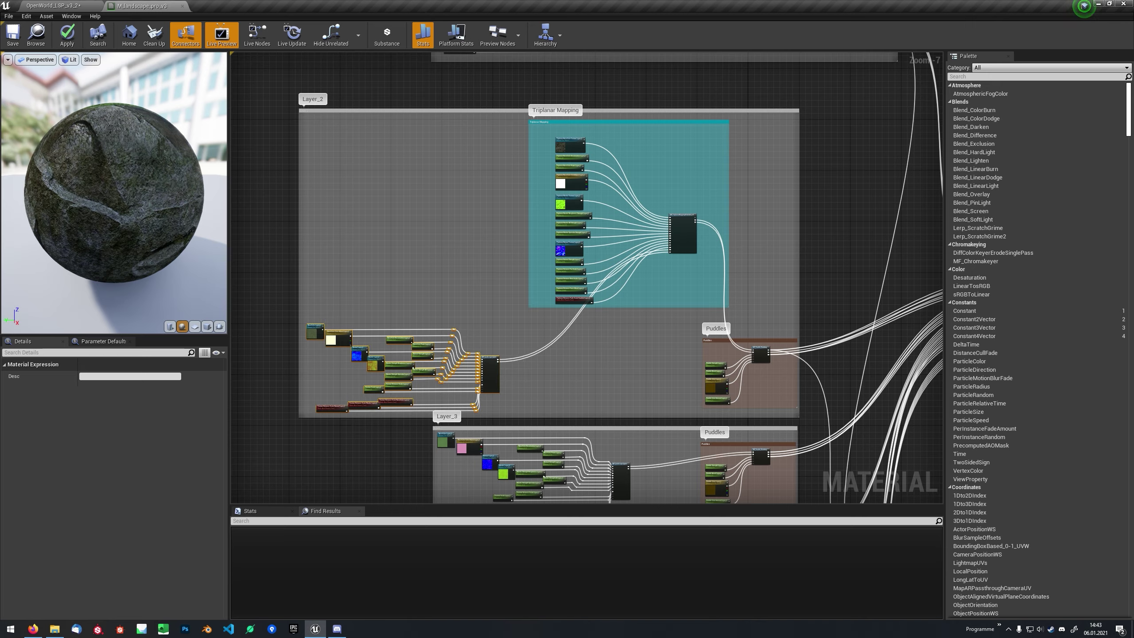
pyautogui.moveTo(497, 219); pyautogui.dragTo(472, 269, button='right')
pyautogui.click(518, 175)
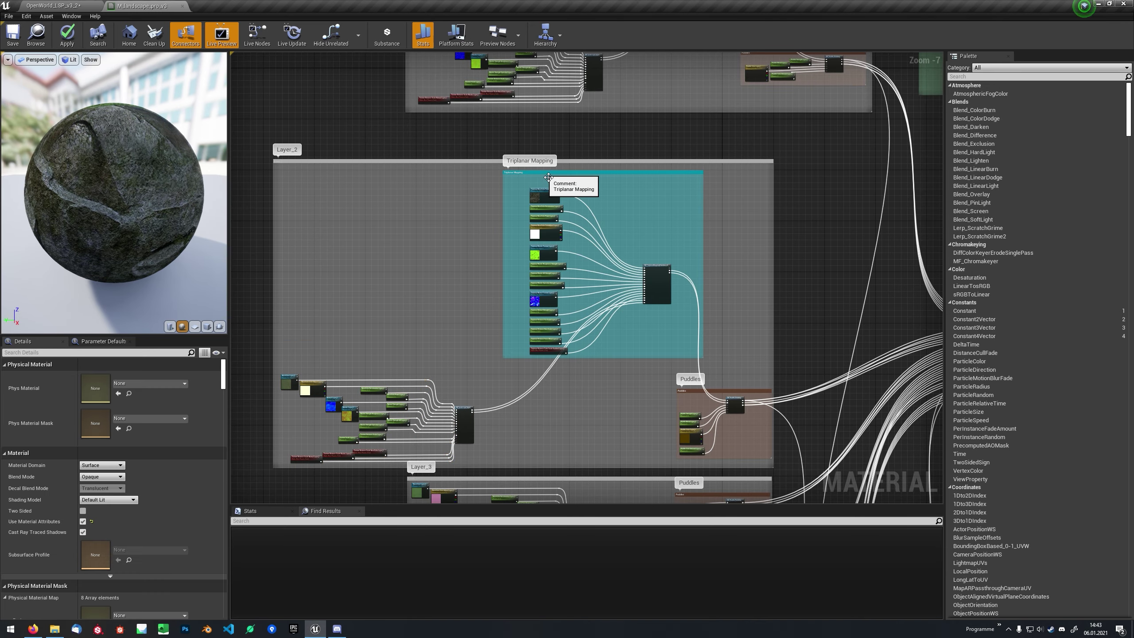
pyautogui.moveTo(518, 175); pyautogui.dragTo(507, 174)
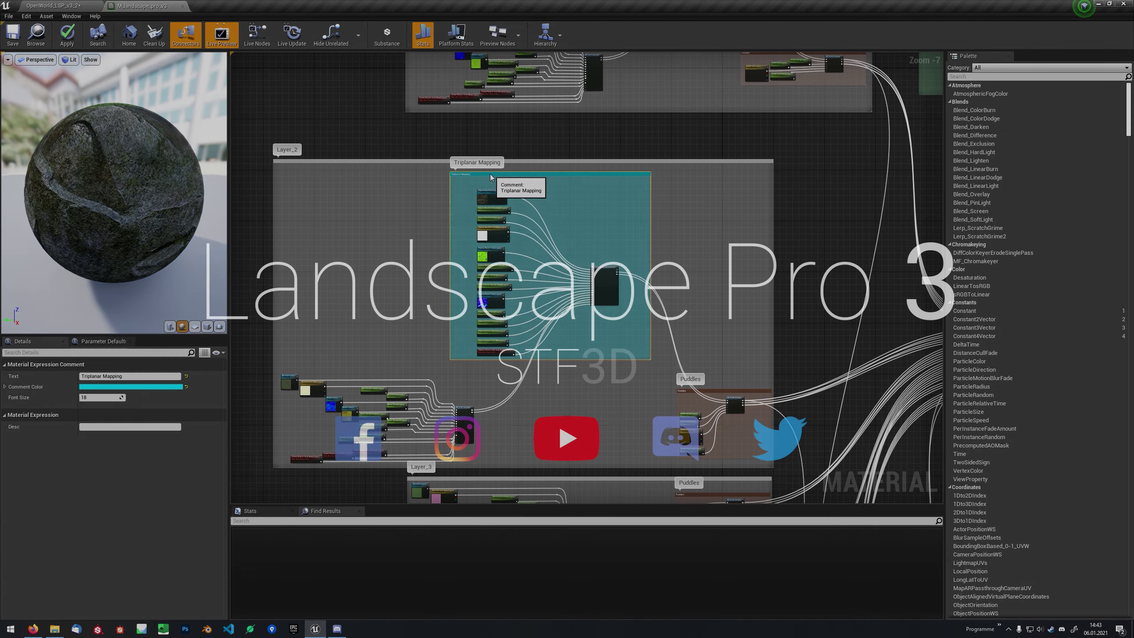